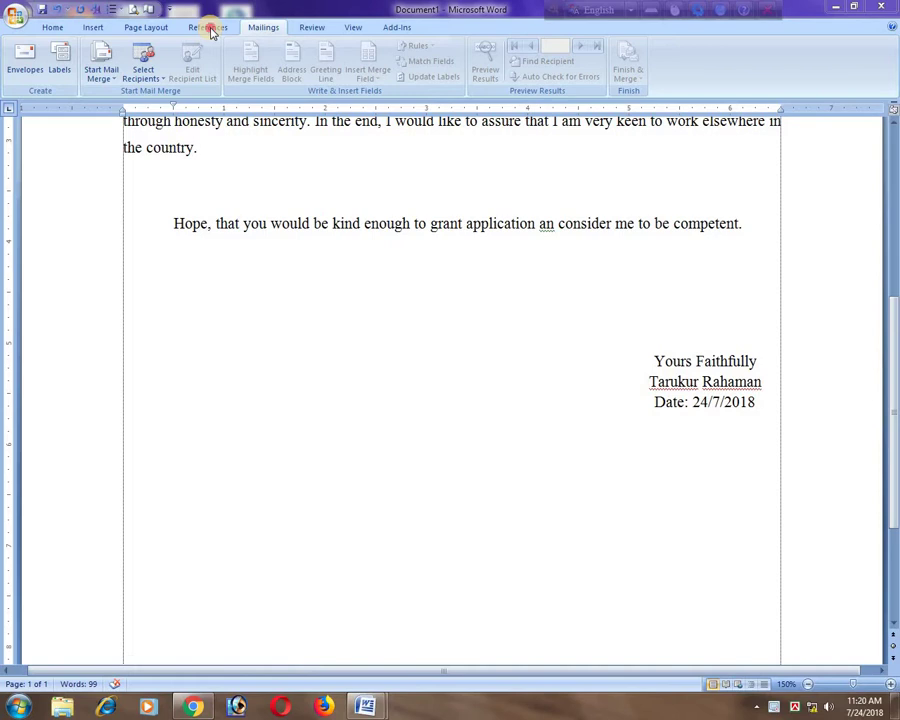
# Step: Show the References ribbon and select the letter's first body paragraph
pyautogui.click(209, 28)
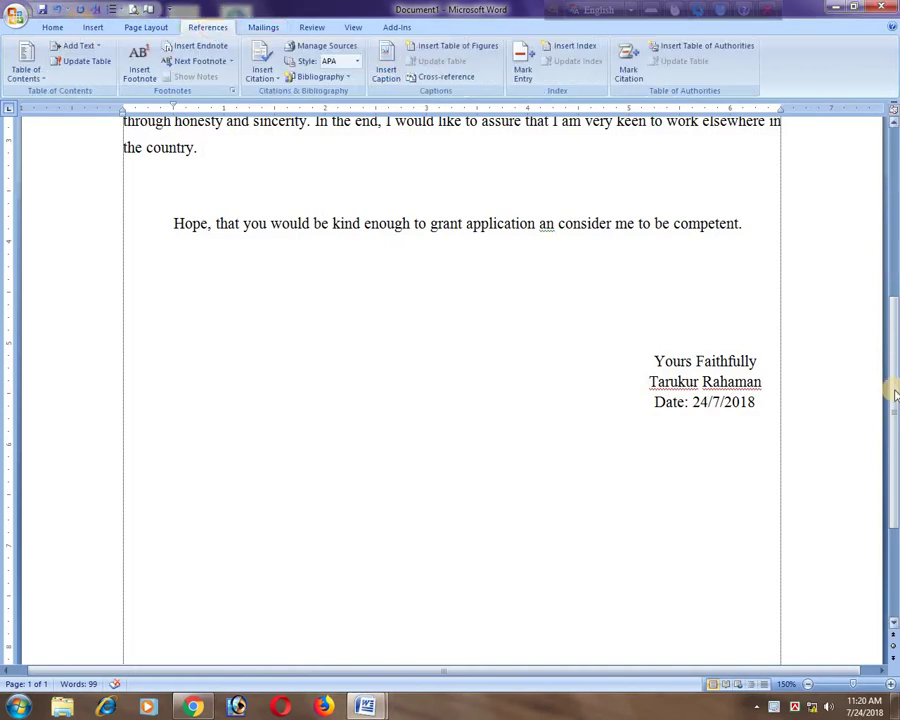
pyautogui.scroll(1, 252, 152)
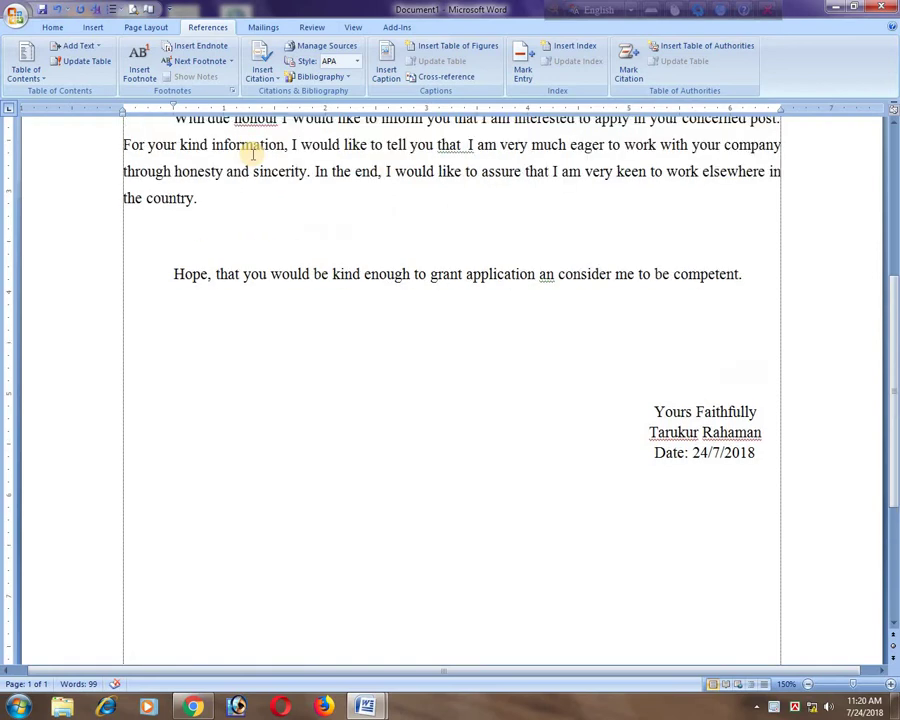
pyautogui.scroll(3, 290, 300)
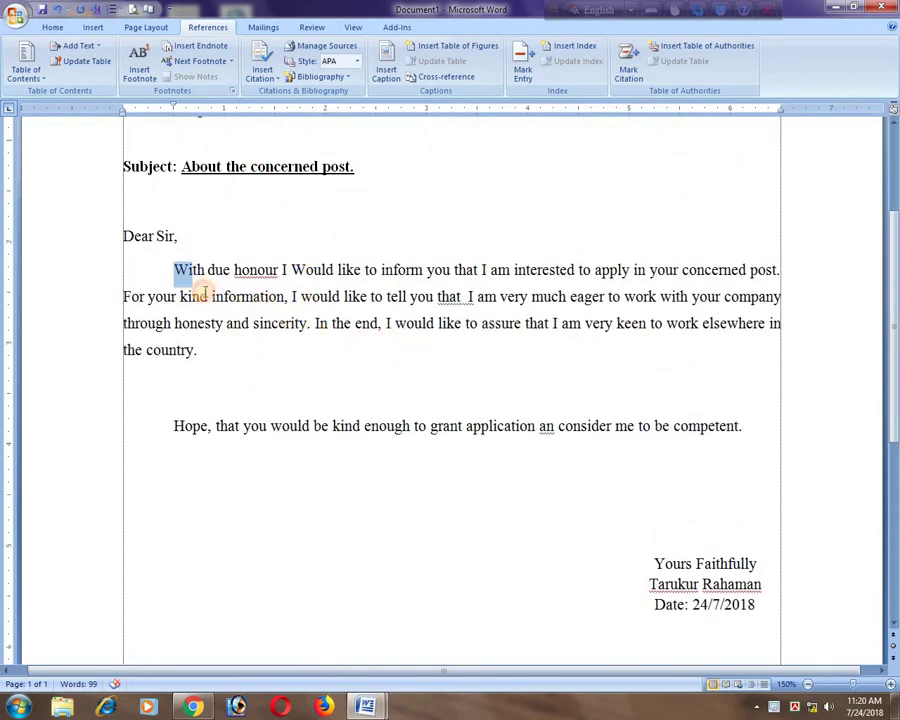
pyautogui.moveTo(175, 270); pyautogui.dragTo(229, 354)
pyautogui.click(235, 354)
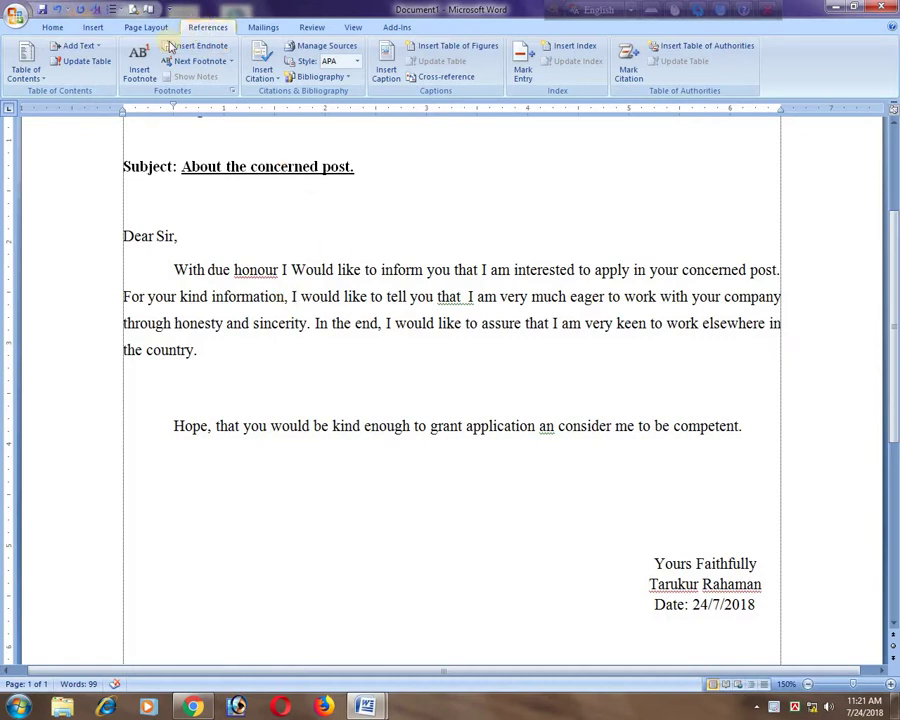
# Step: Insert a footnote after 'information,' and set its font to Times New Roman
pyautogui.click(140, 62)
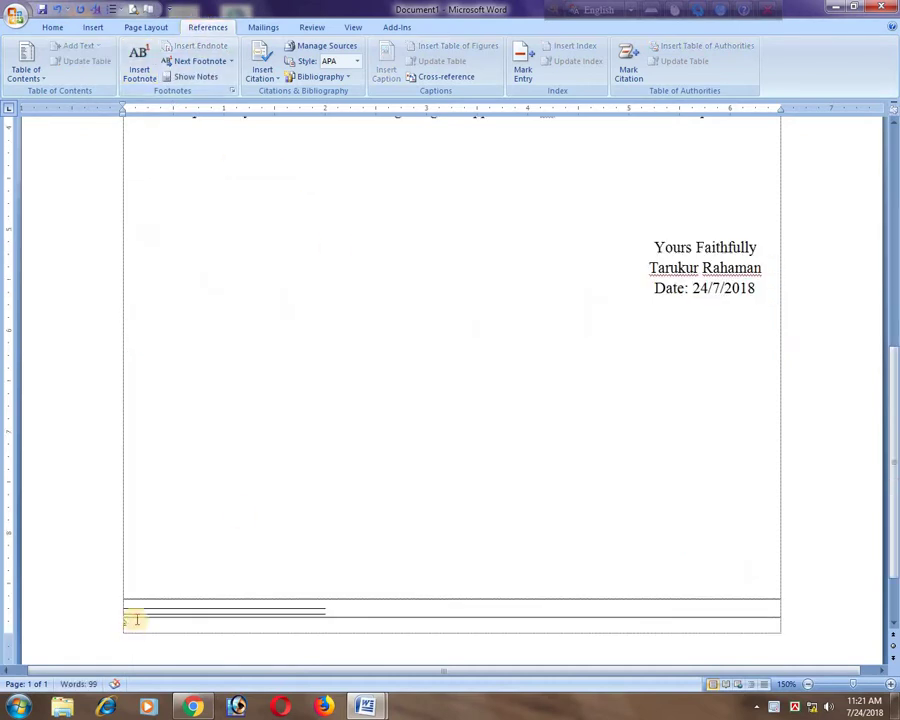
pyautogui.click(53, 25)
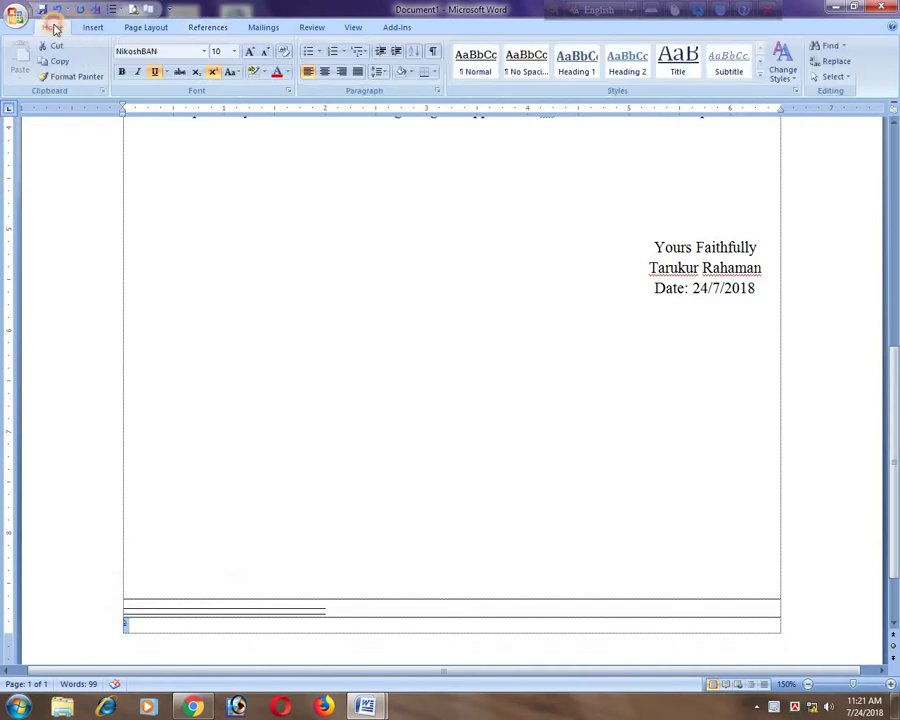
pyautogui.click(183, 50)
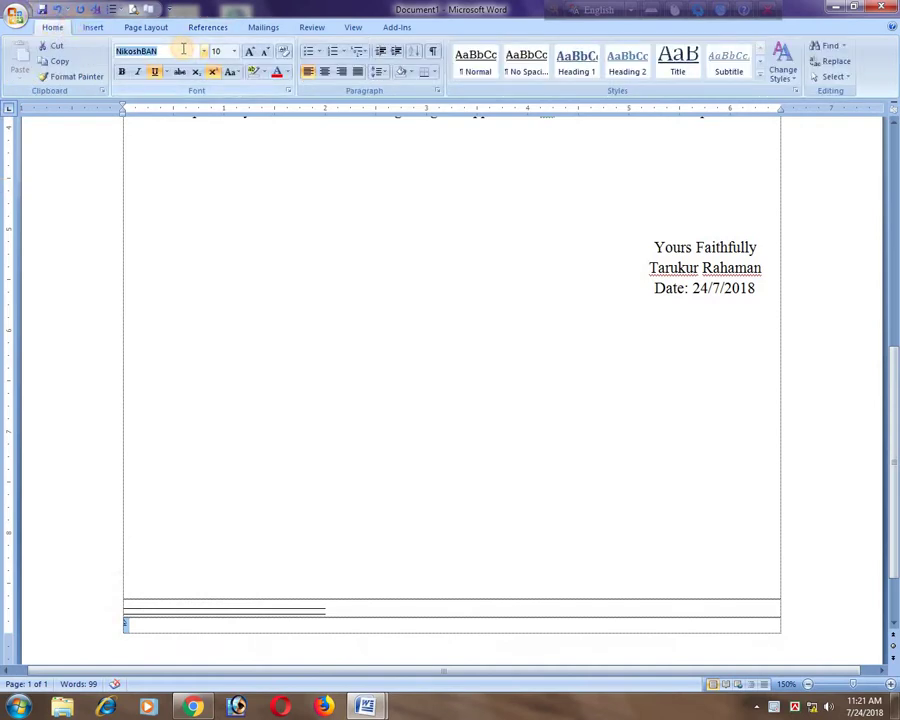
pyautogui.click(125, 600)
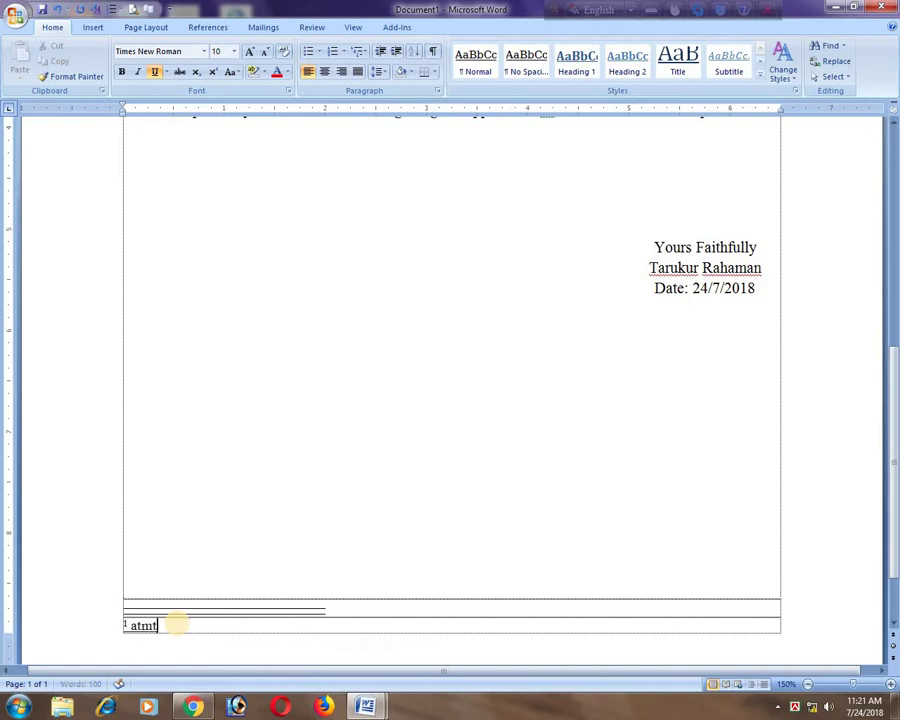
# Step: Zoom in on the letter and place the insertion point after 'the country.'
pyautogui.scroll(5, 424, 368)
pyautogui.scroll(4, 424, 368)
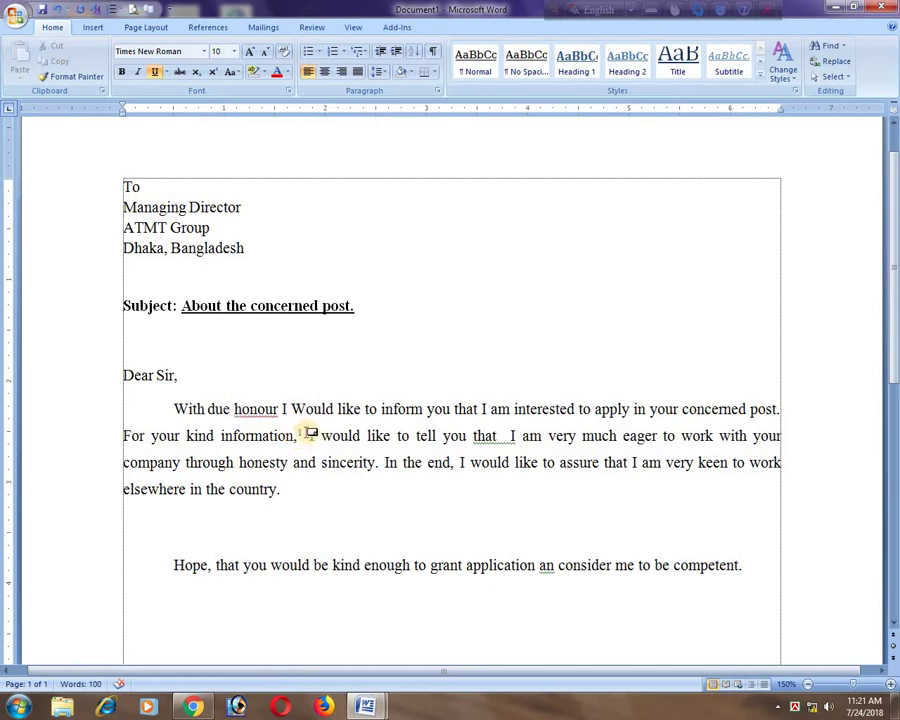
pyautogui.moveTo(303, 433)
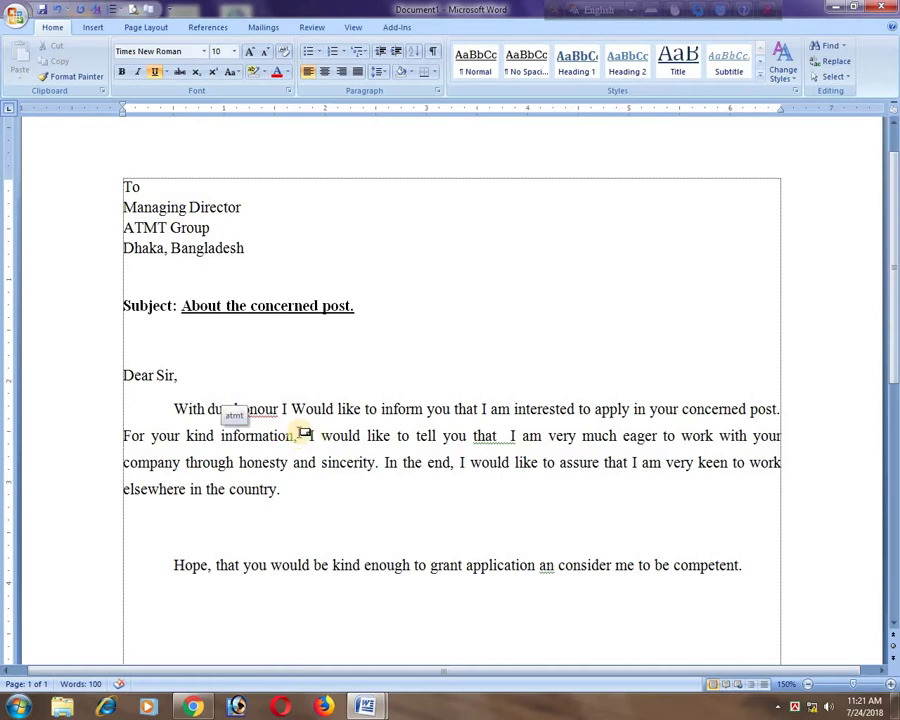
pyautogui.click(886, 685)
pyautogui.click(886, 685)
pyautogui.click(886, 685)
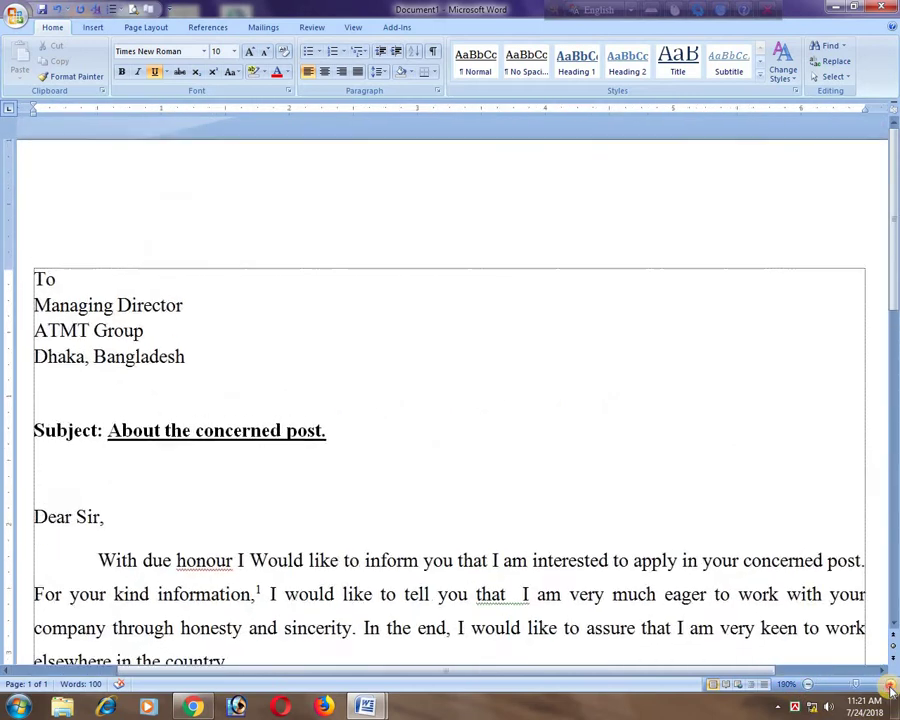
pyautogui.click(886, 685)
pyautogui.click(886, 685)
pyautogui.click(886, 685)
pyautogui.scroll(-2, 569, 582)
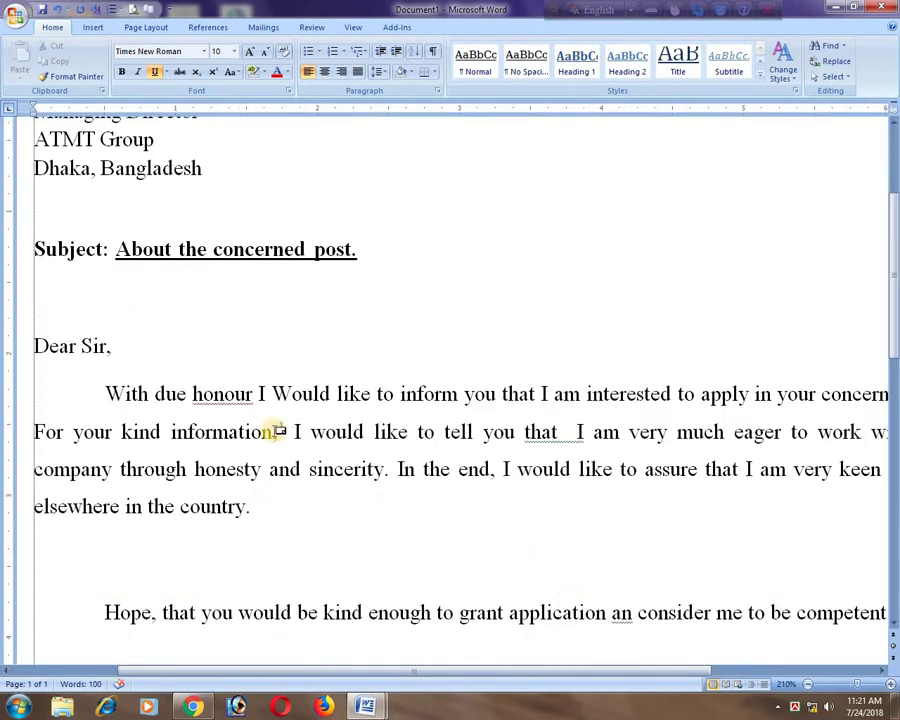
pyautogui.moveTo(284, 431)
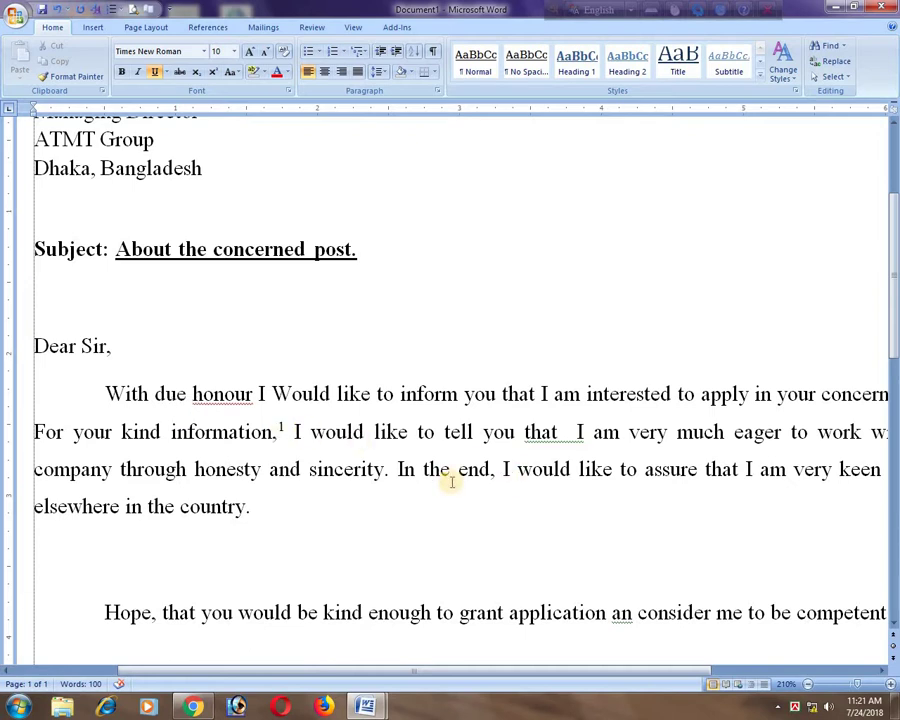
pyautogui.click(249, 508)
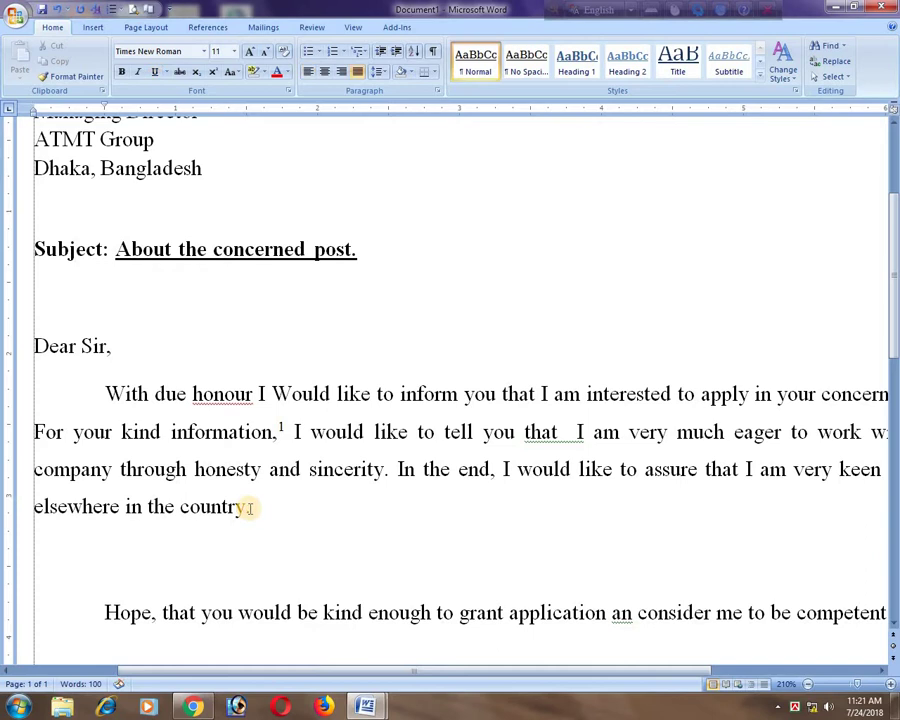
pyautogui.click(206, 27)
# Step: Insert a second footnote after 'the country.' reading 'arif'
pyautogui.click(140, 62)
pyautogui.write('ari')
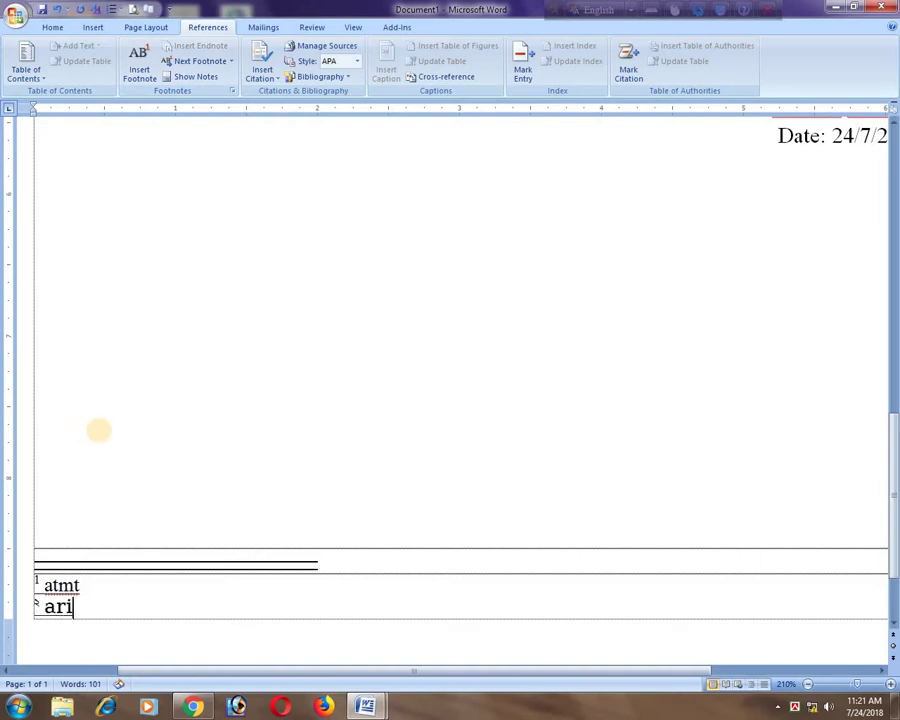
pyautogui.write('f')
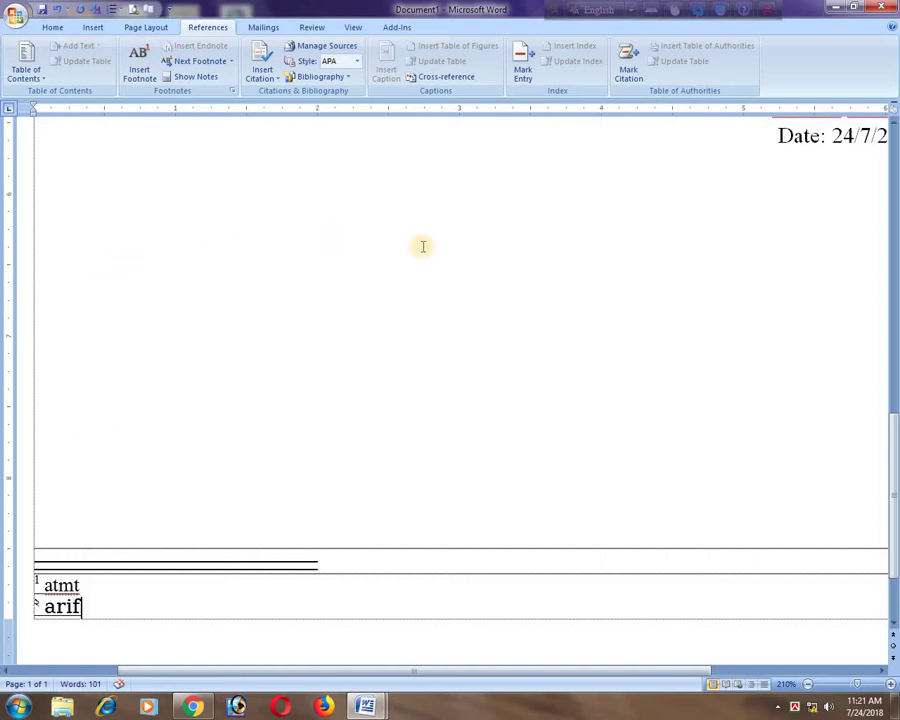
pyautogui.scroll(4, 424, 244)
pyautogui.scroll(3, 317, 415)
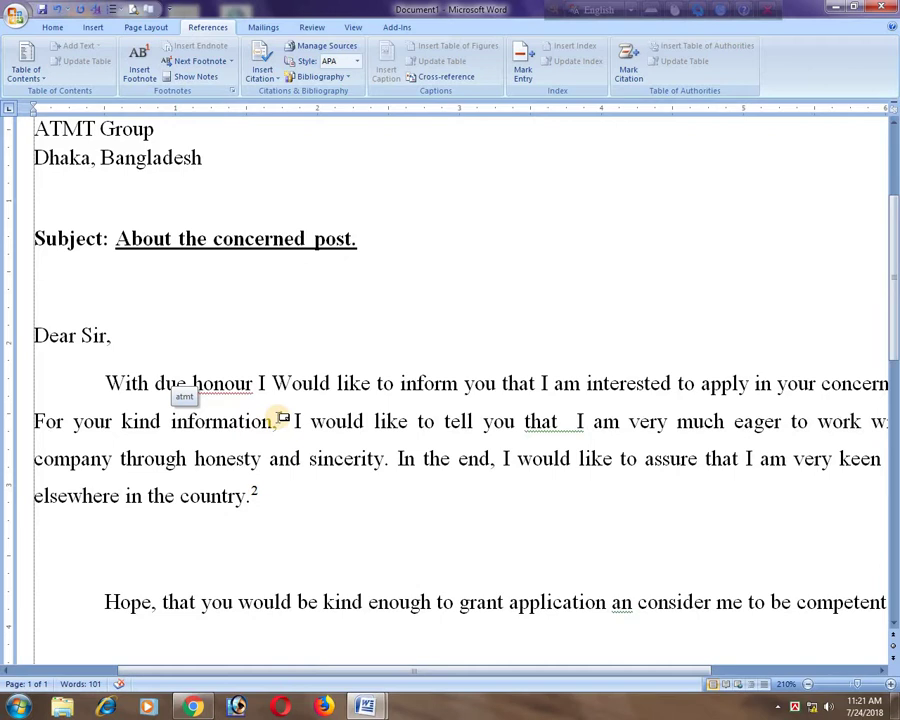
pyautogui.moveTo(257, 493)
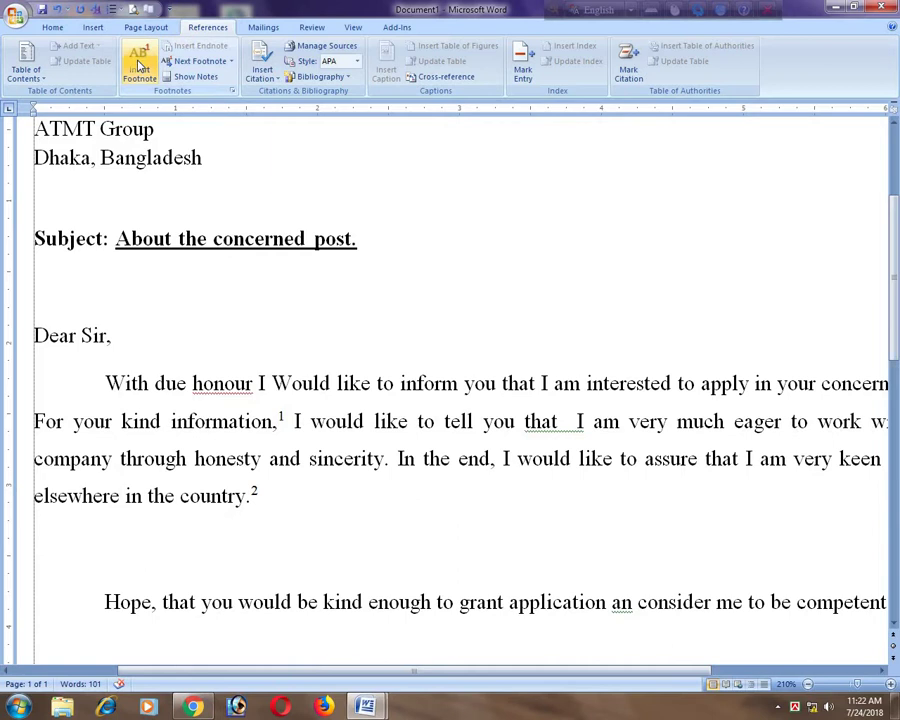
# Step: Delete the footnote marks after 'information,' and after 'the country.'
pyautogui.doubleClick(281, 418)
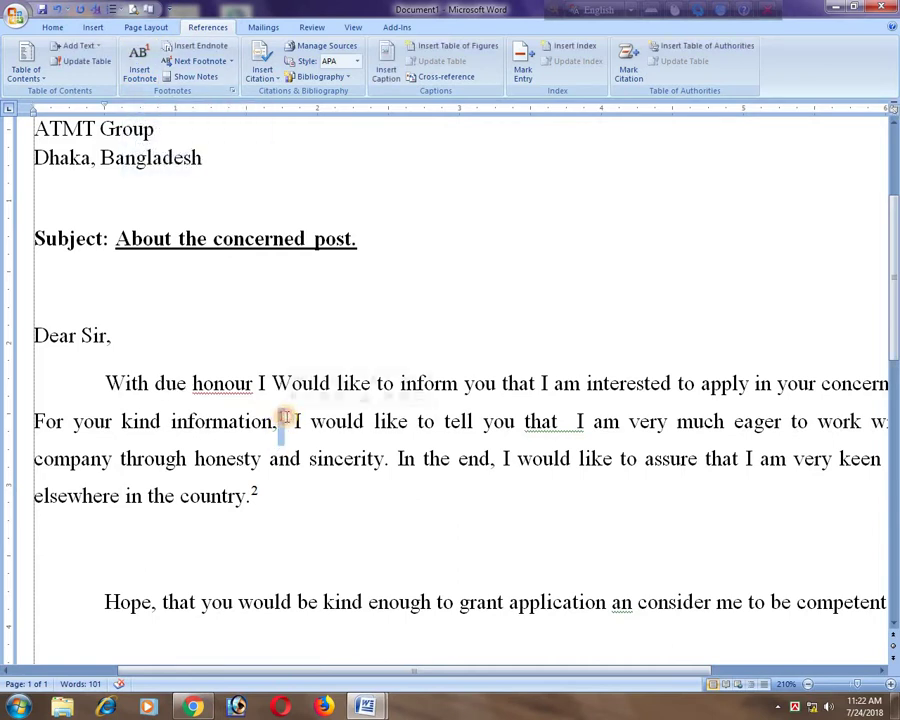
pyautogui.press('Delete')
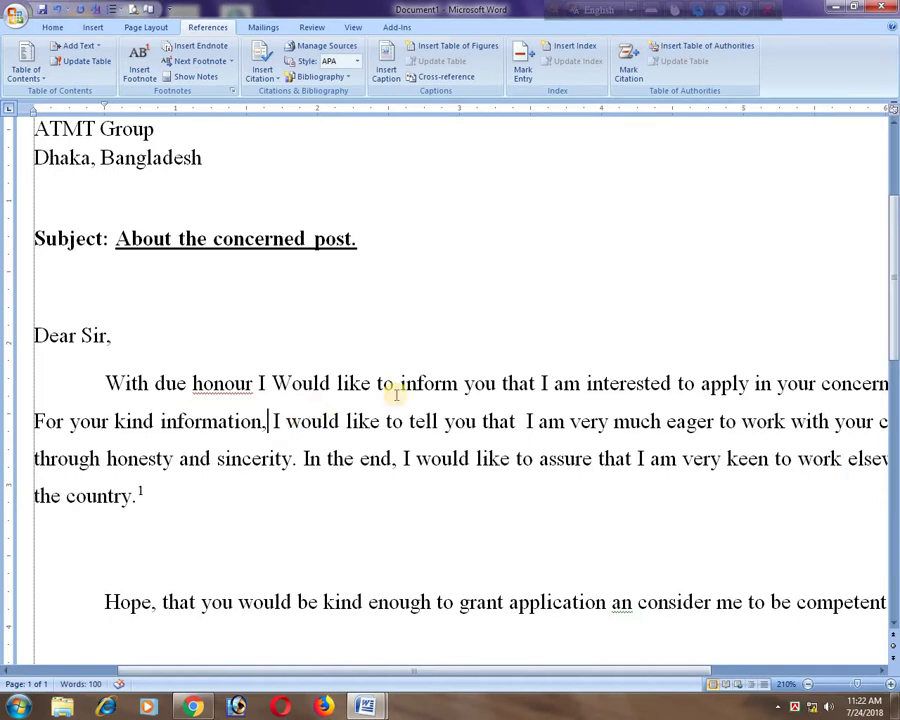
pyautogui.moveTo(140, 492)
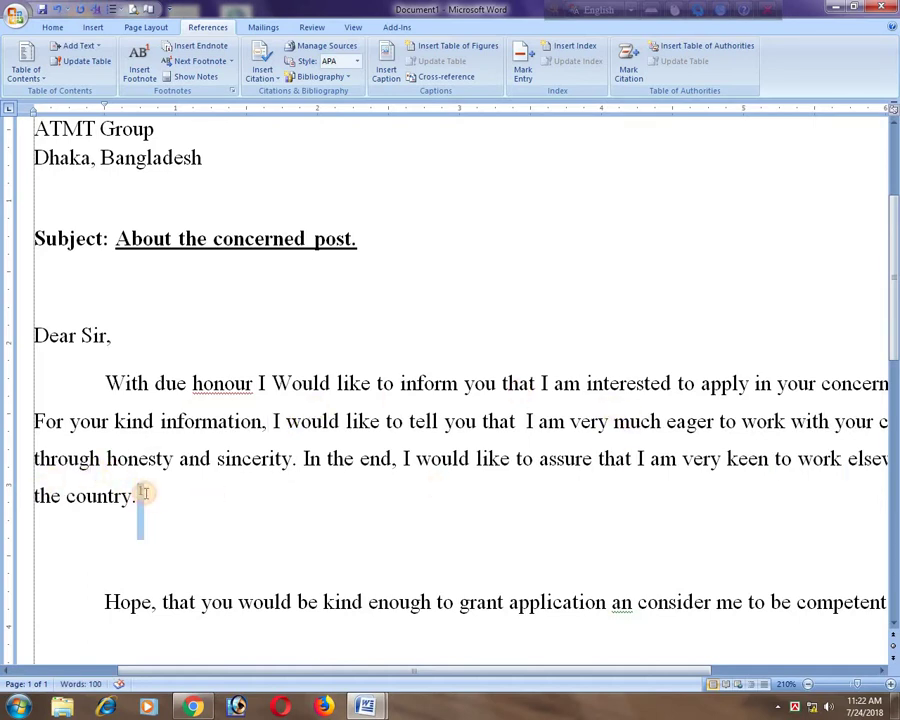
pyautogui.moveTo(140, 493); pyautogui.dragTo(156, 499)
pyautogui.press('Delete')
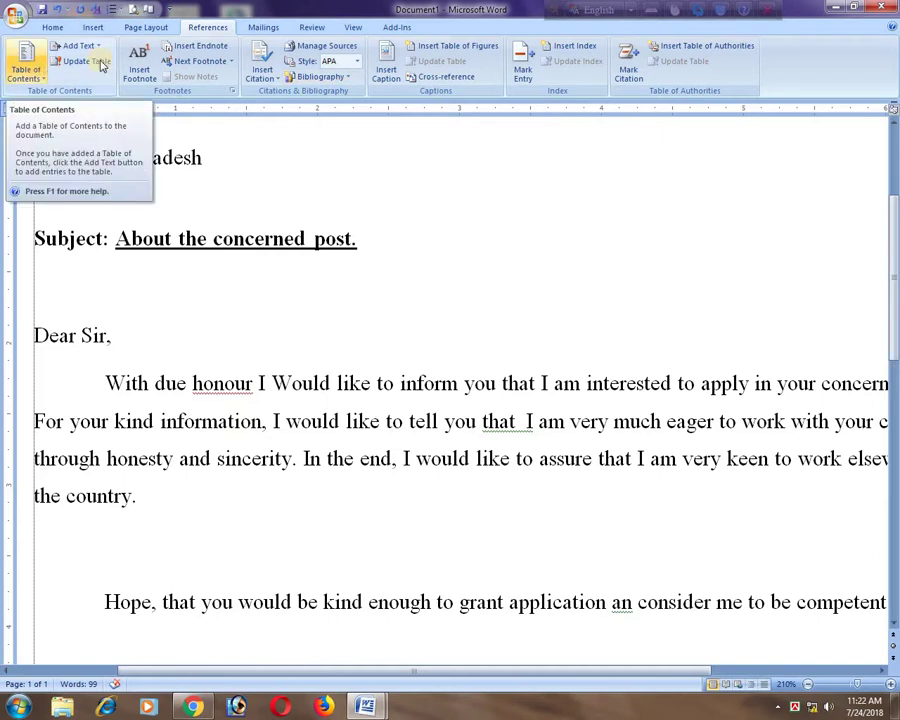
# Step: Zoom out on the letter, then switch to Document2 with the recipient table
pyautogui.click(262, 28)
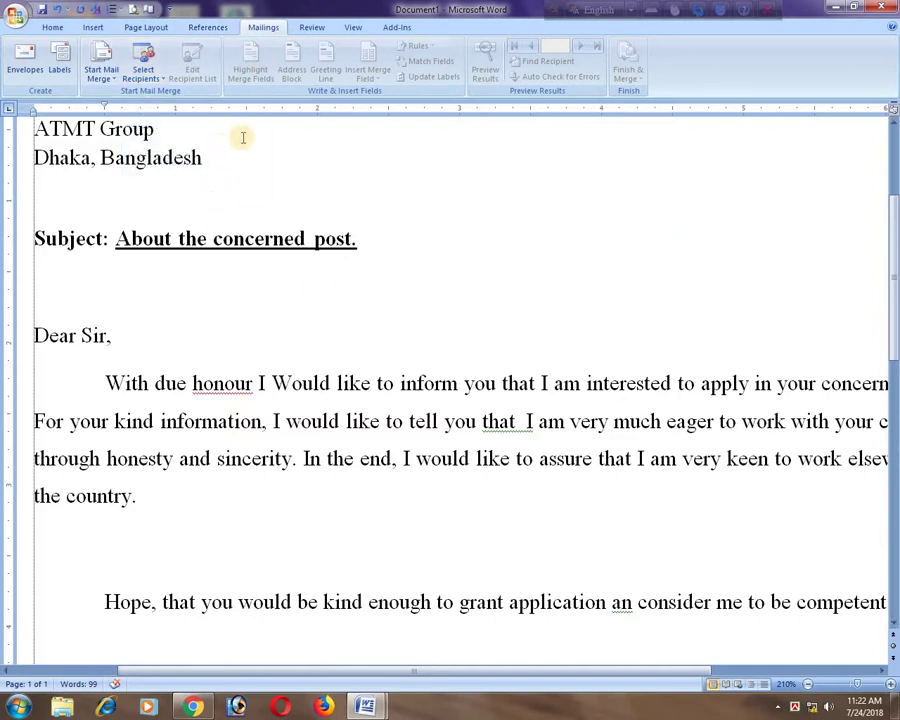
pyautogui.click(807, 686)
pyautogui.click(807, 686)
pyautogui.click(807, 686)
pyautogui.click(807, 686)
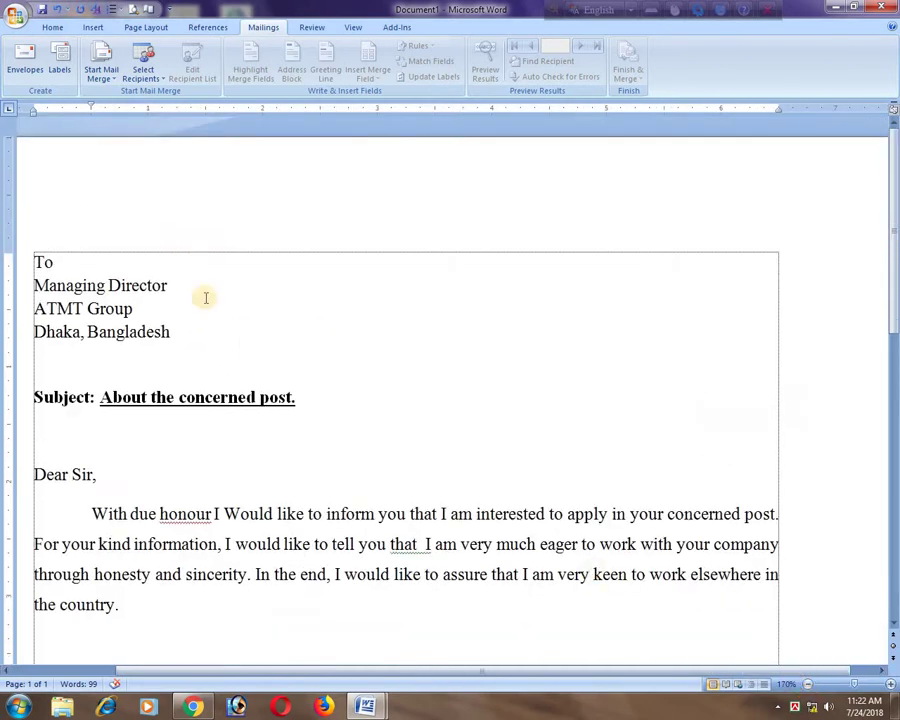
pyautogui.scroll(-1, 225, 379)
pyautogui.click(225, 379)
pyautogui.scroll(-3, 226, 403)
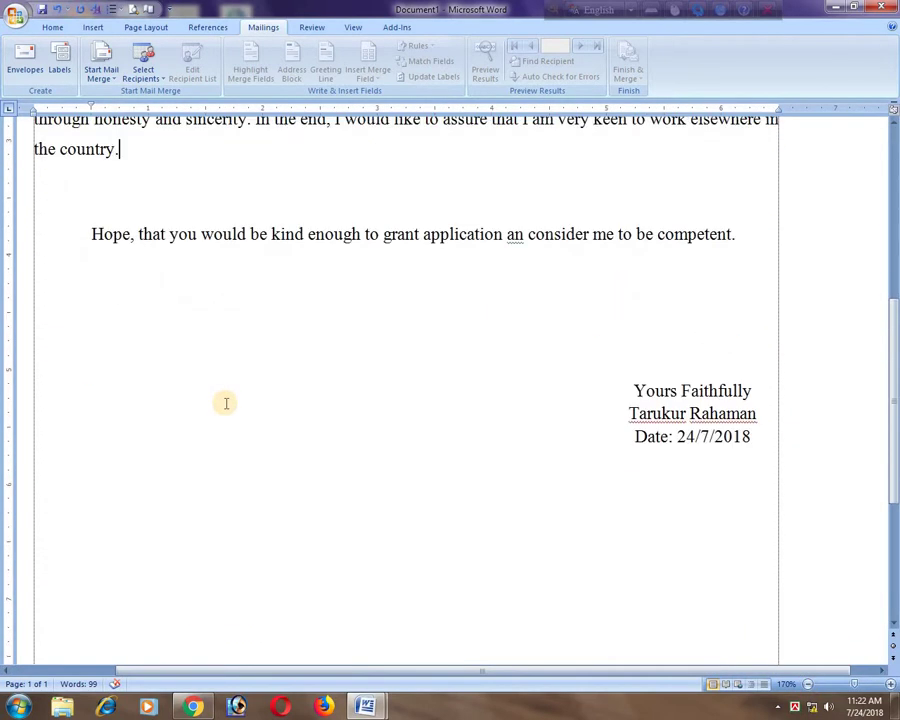
pyautogui.scroll(2, 226, 403)
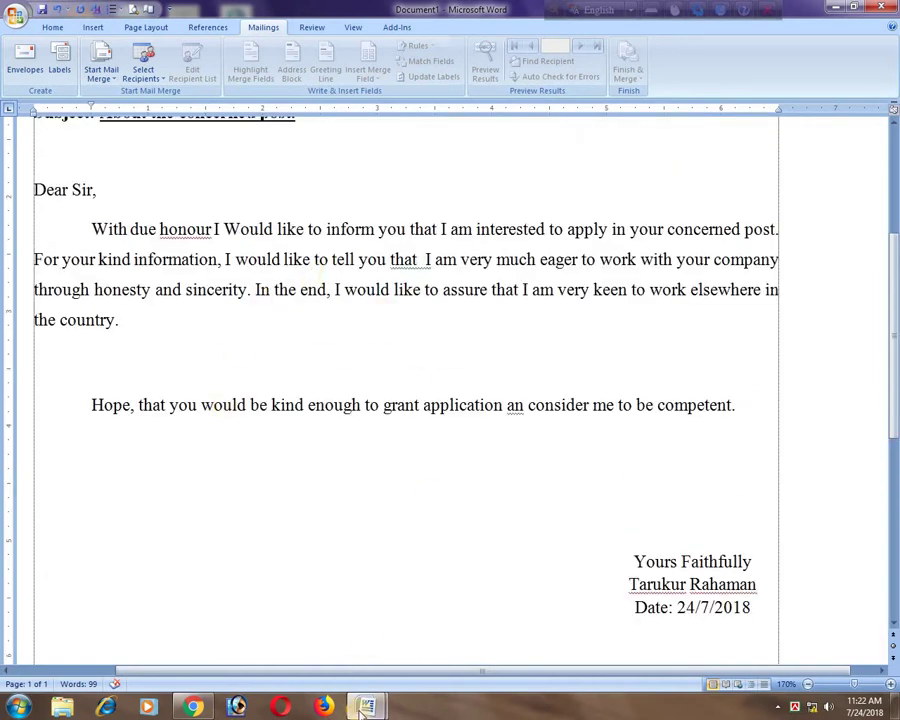
pyautogui.moveTo(365, 710)
pyautogui.click(428, 632)
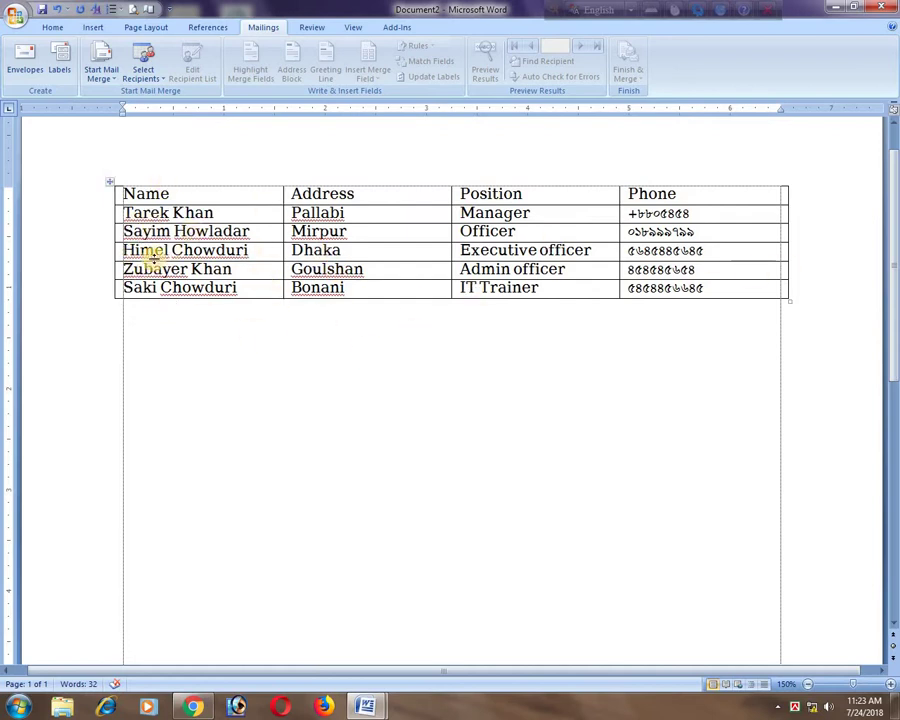
# Step: Save the recipient table document to the Desktop as 'atmt'
pyautogui.click(14, 18)
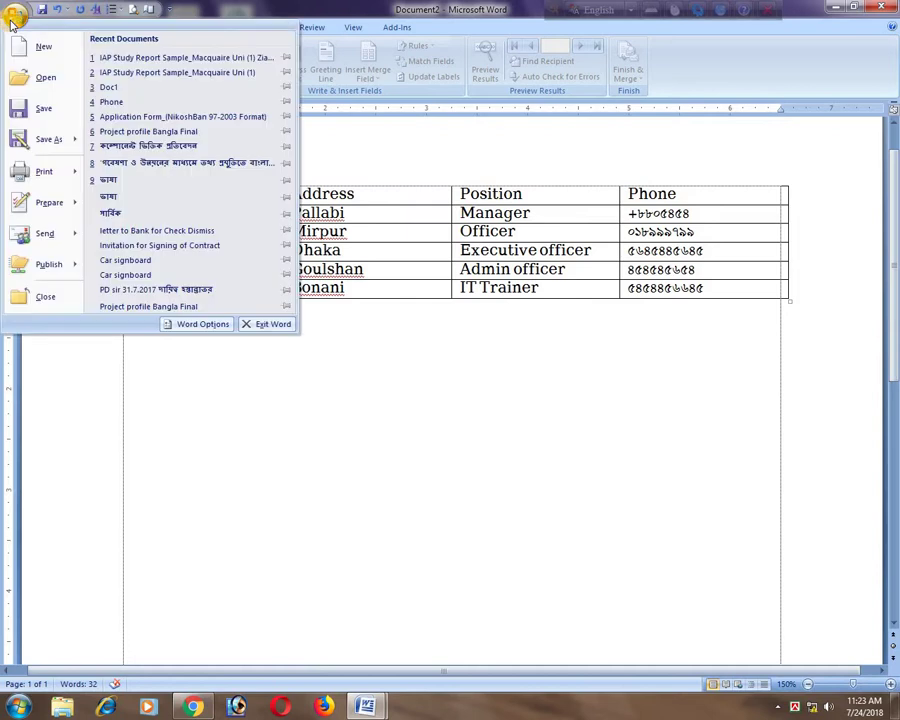
pyautogui.click(40, 110)
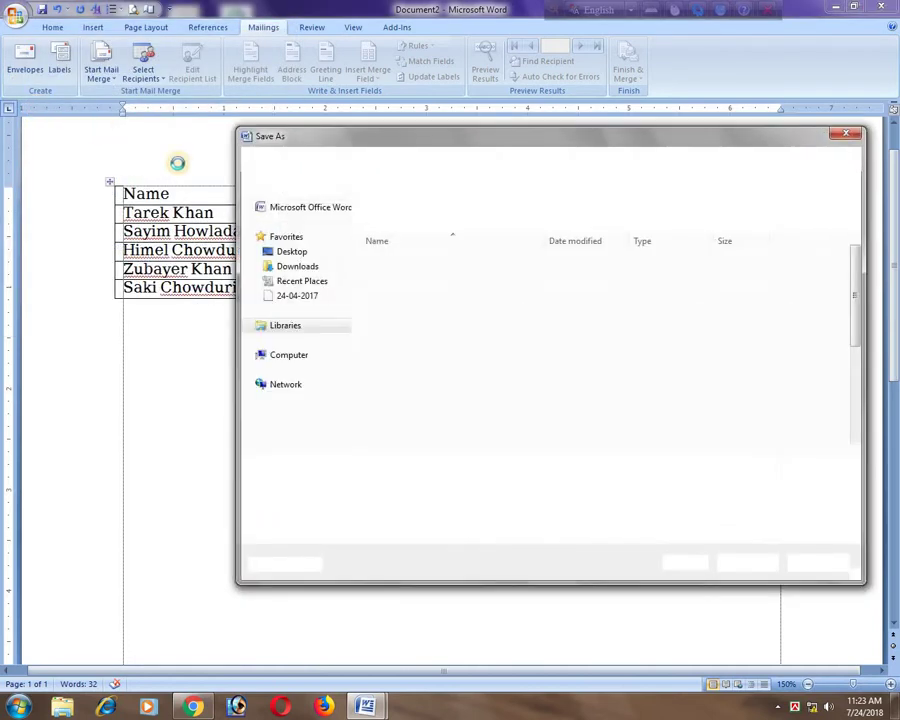
pyautogui.click(291, 266)
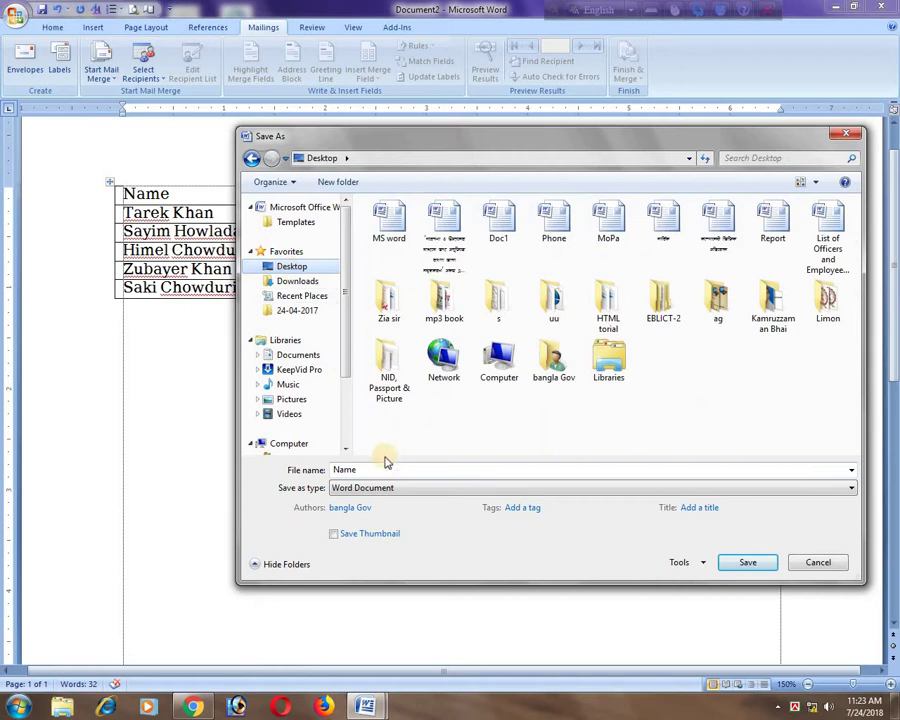
pyautogui.doubleClick(366, 470)
pyautogui.write('a')
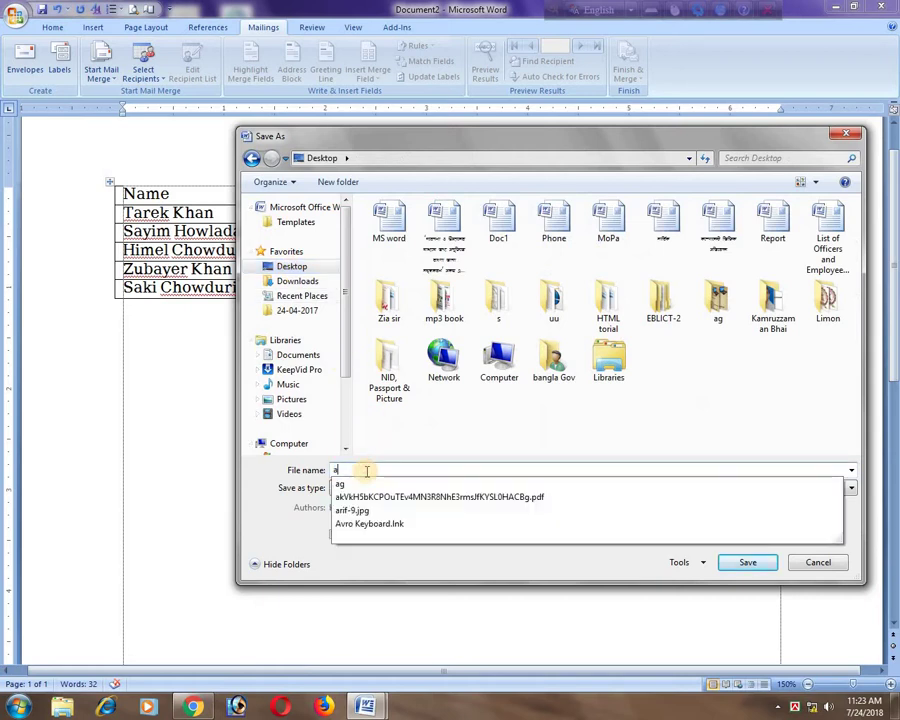
pyautogui.write('tmt')
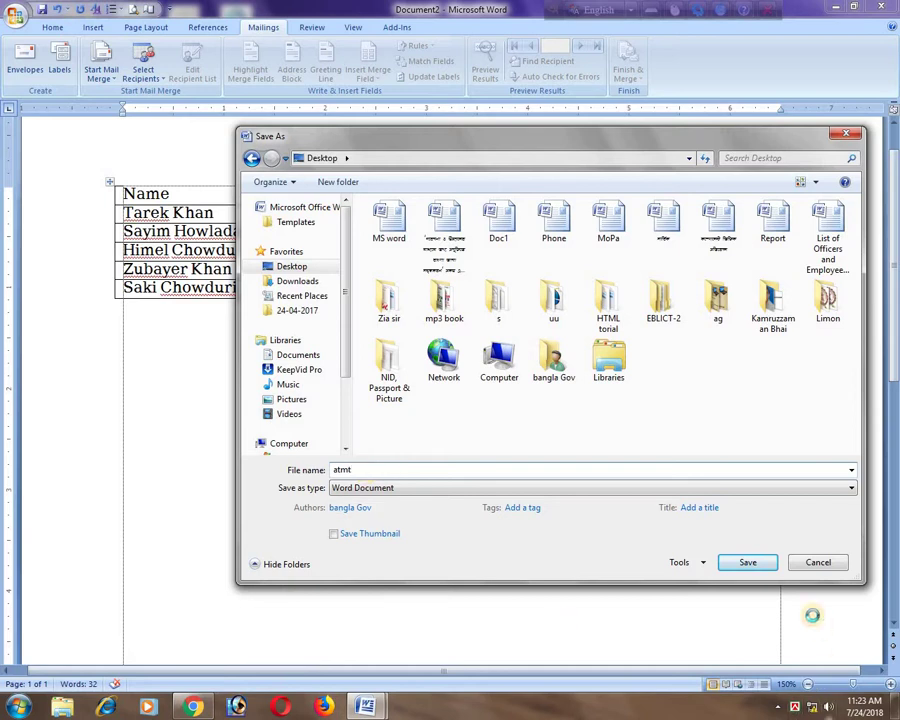
pyautogui.click(747, 564)
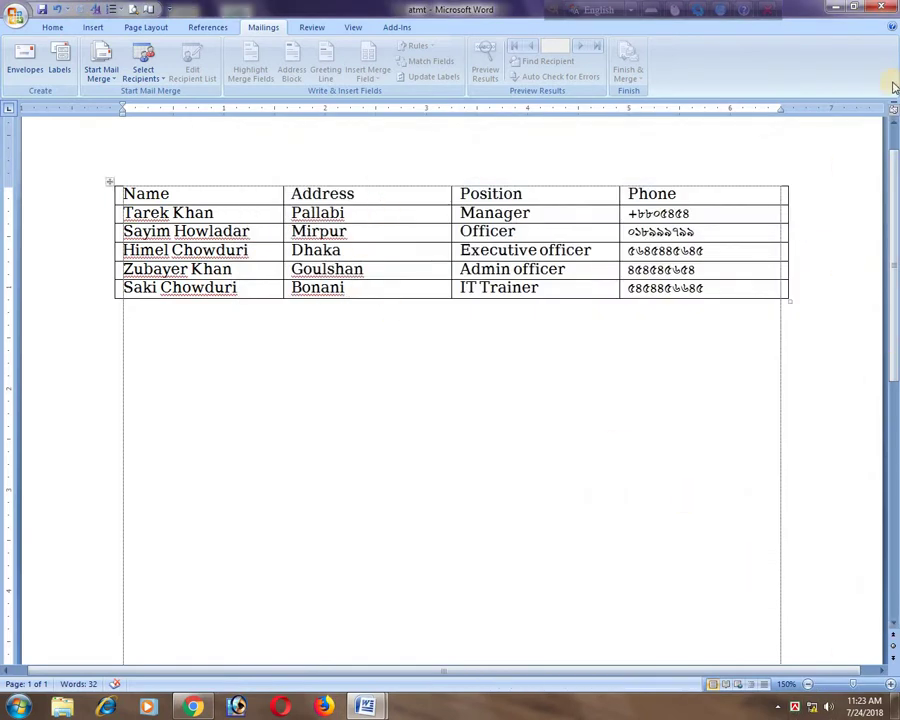
# Step: Return to the cover letter and place the caret below the Hope paragraph
pyautogui.hotkey('ctrl', 'w')
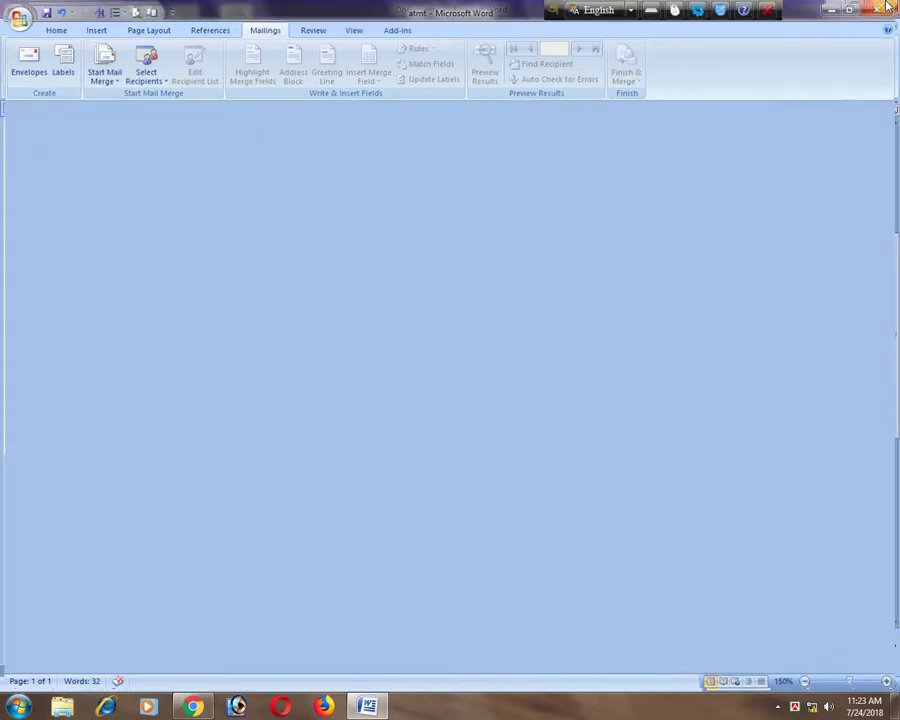
pyautogui.click(475, 460)
pyautogui.scroll(-2, 474, 446)
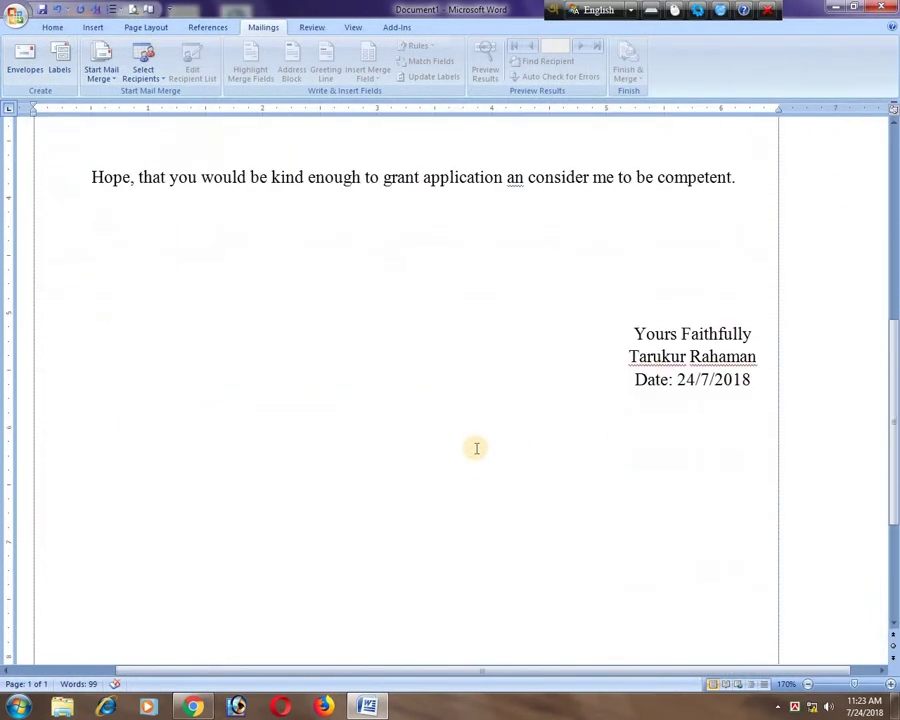
pyautogui.scroll(1, 476, 448)
pyautogui.scroll(2, 476, 448)
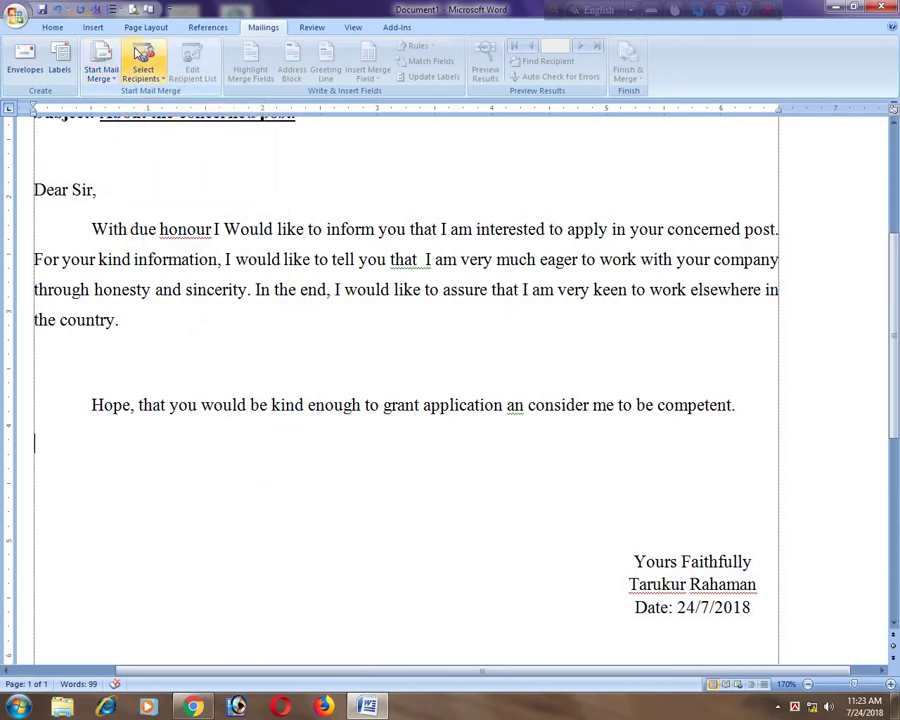
# Step: Use the existing Desktop file atmt as the mail merge recipient list
pyautogui.click(142, 70)
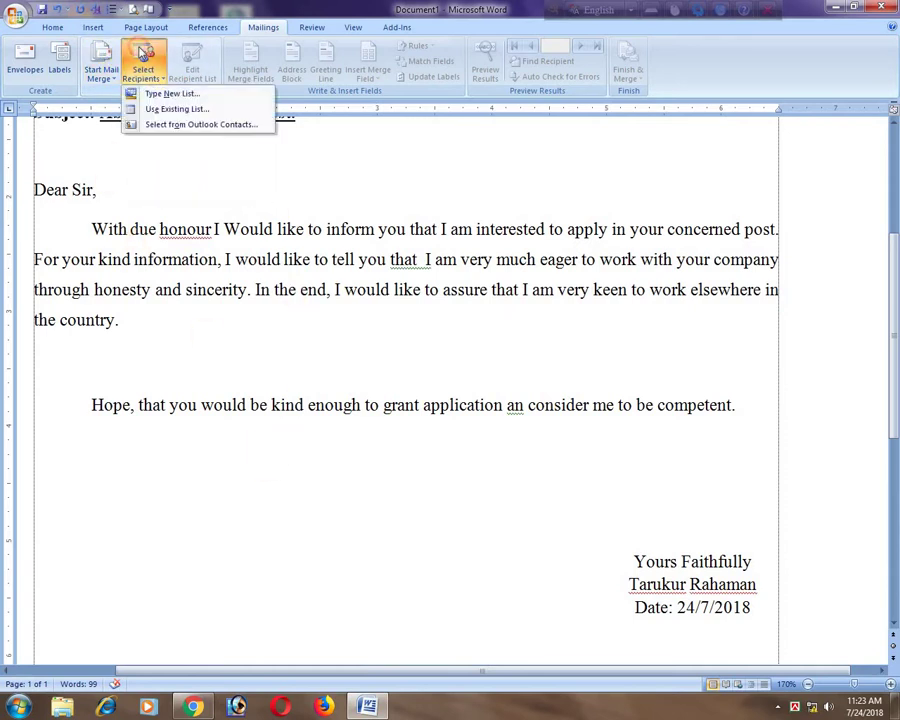
pyautogui.click(179, 116)
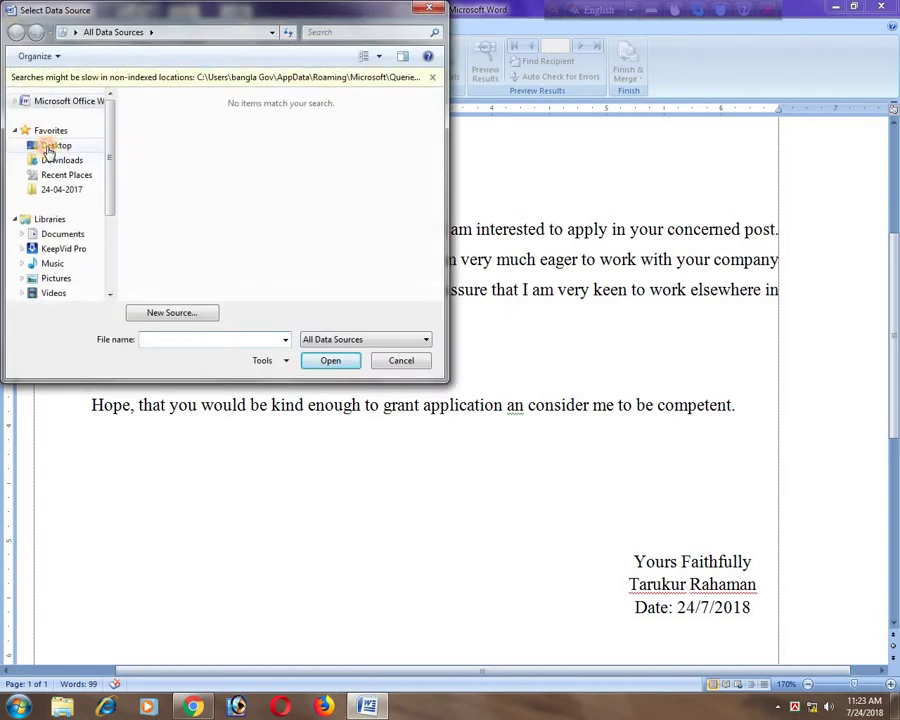
pyautogui.click(50, 146)
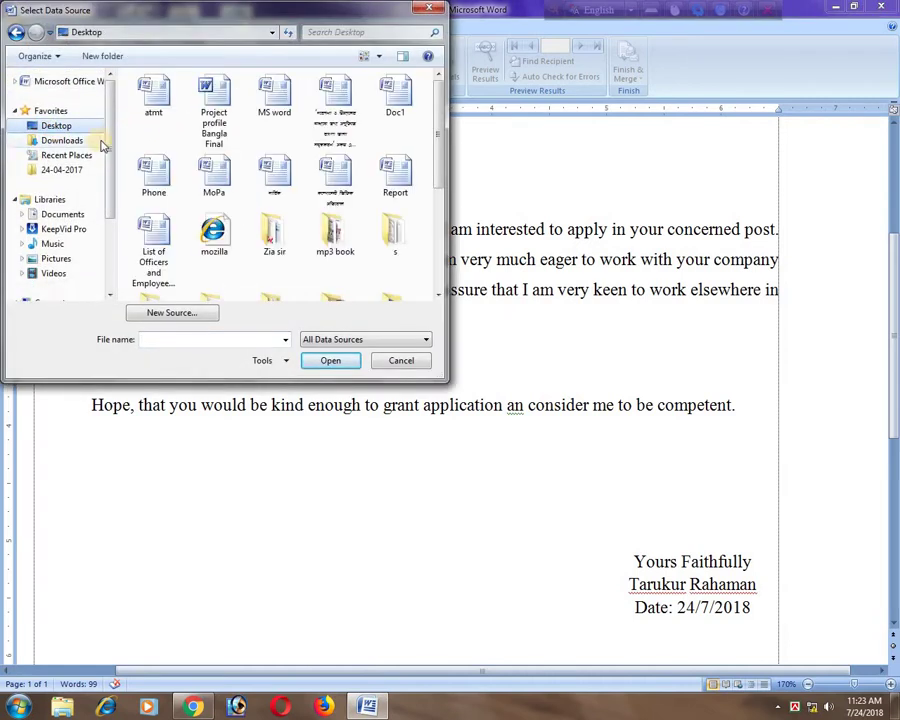
pyautogui.click(160, 92)
pyautogui.moveTo(243, 13); pyautogui.dragTo(385, 330)
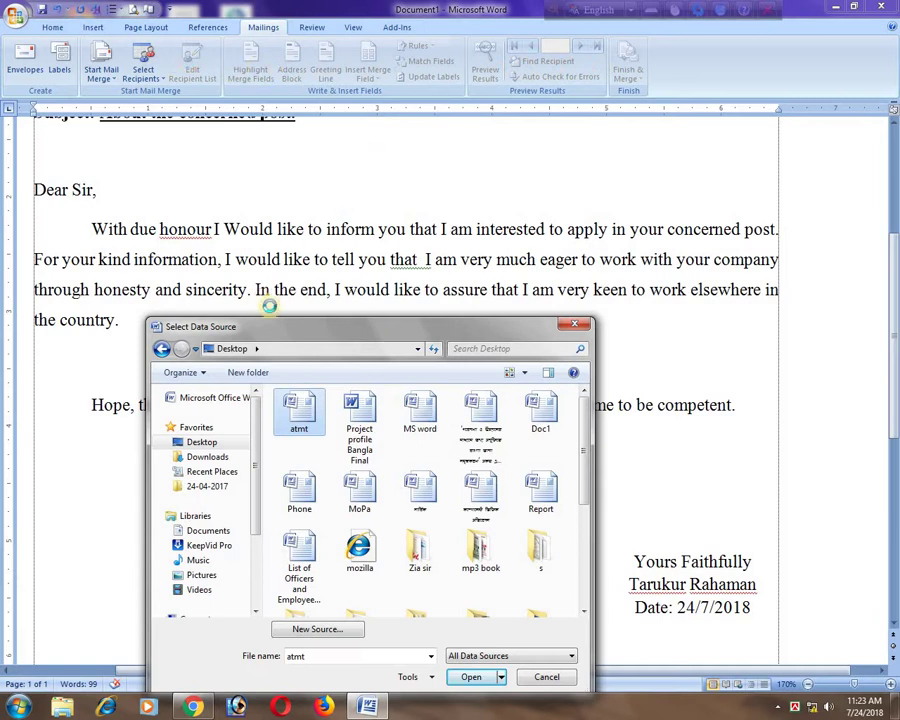
pyautogui.moveTo(298, 328); pyautogui.dragTo(325, 183)
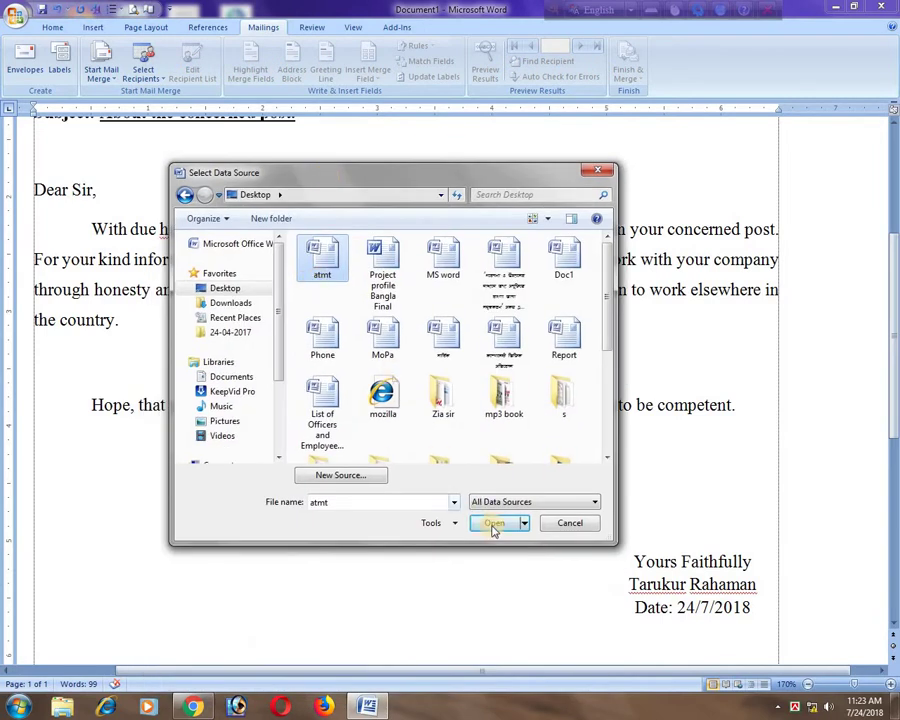
pyautogui.click(493, 526)
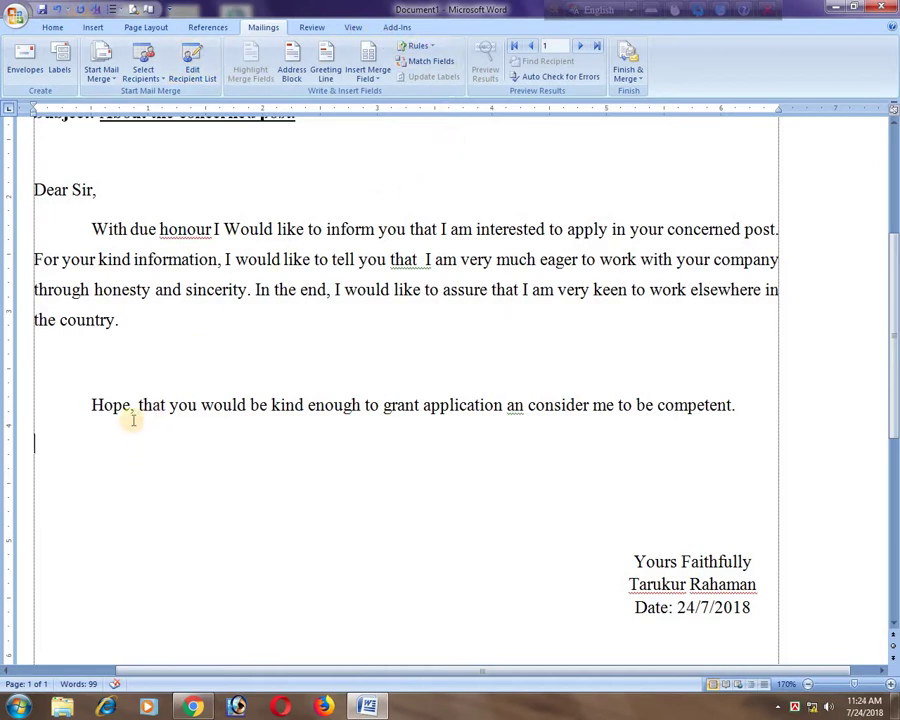
# Step: Insert the «Name», «Address», «Position» and «Phone_» merge fields below the Hope paragraph
pyautogui.click(370, 55)
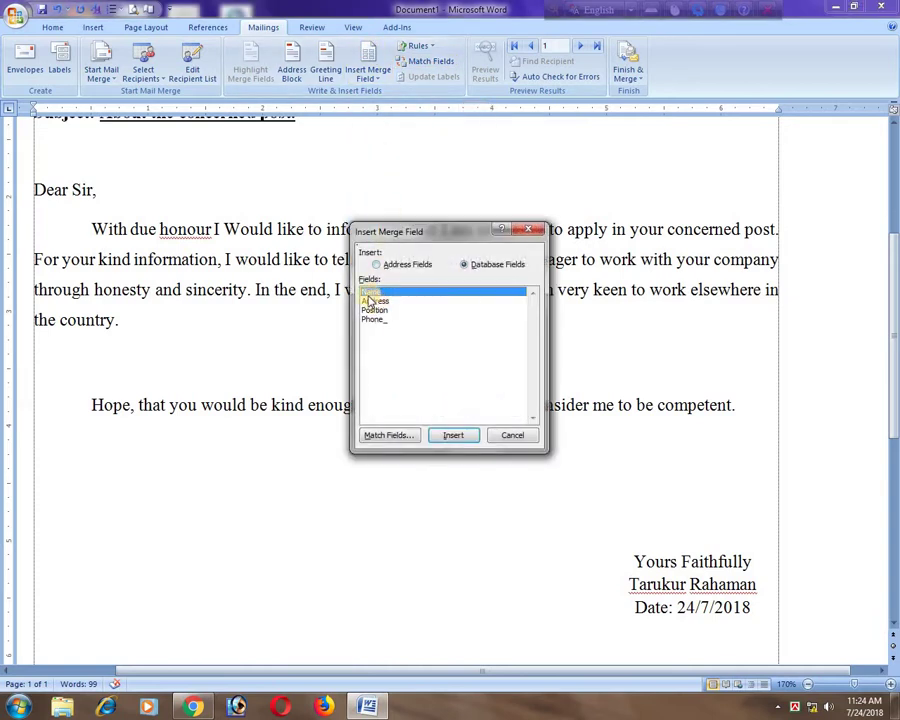
pyautogui.click(458, 436)
pyautogui.click(376, 301)
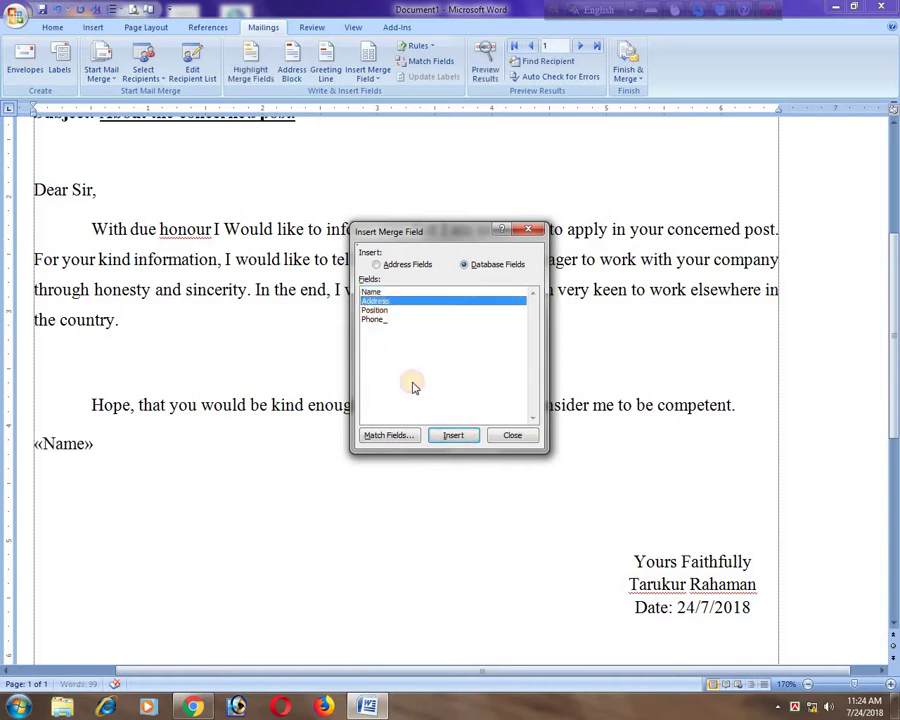
pyautogui.click(450, 435)
pyautogui.click(374, 311)
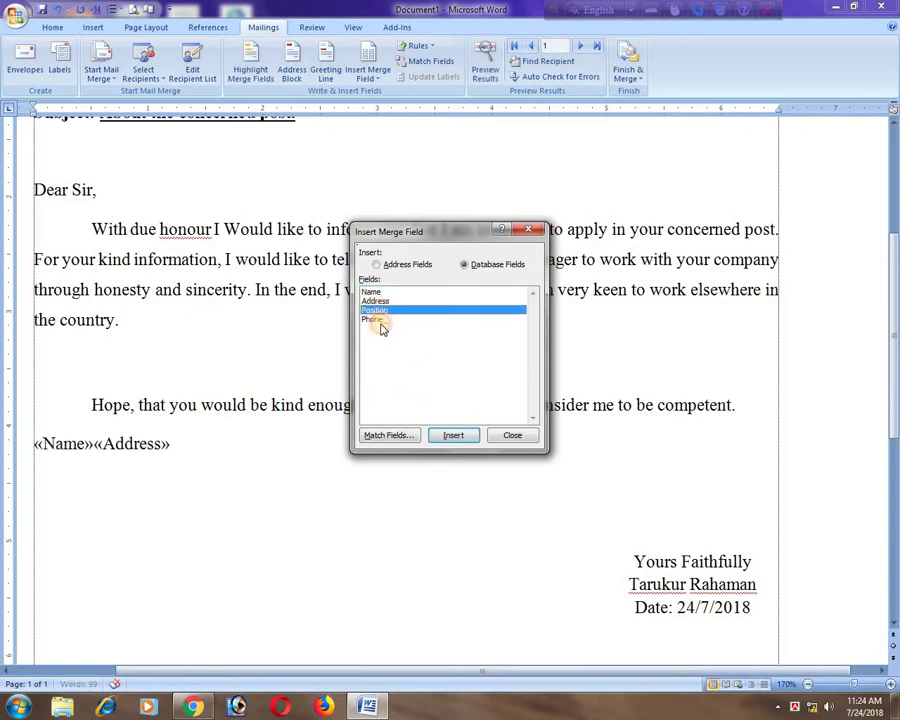
pyautogui.click(452, 435)
pyautogui.click(370, 320)
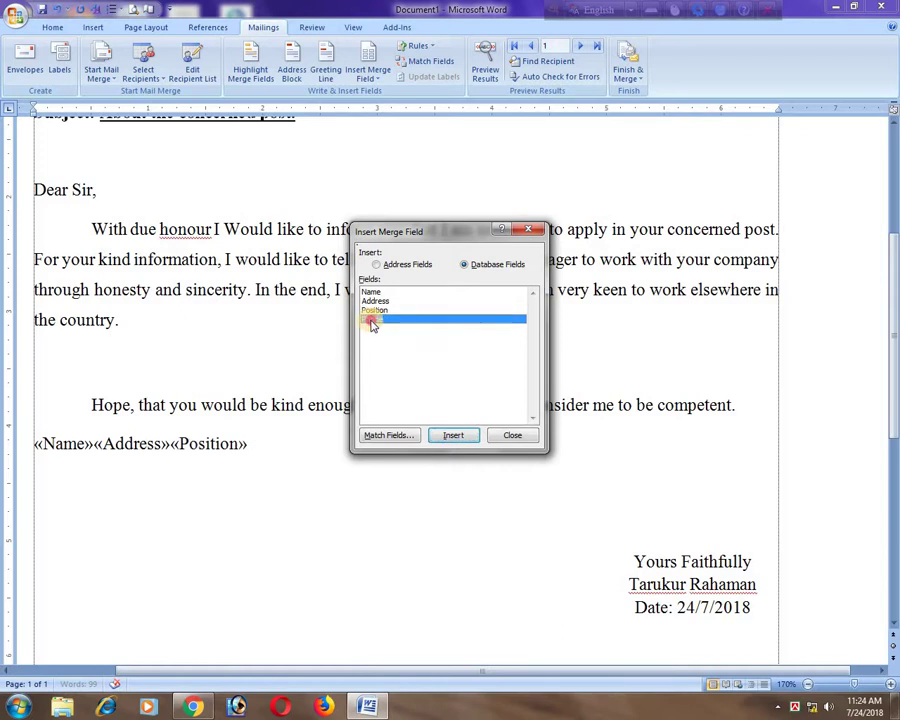
pyautogui.click(448, 436)
pyautogui.click(513, 436)
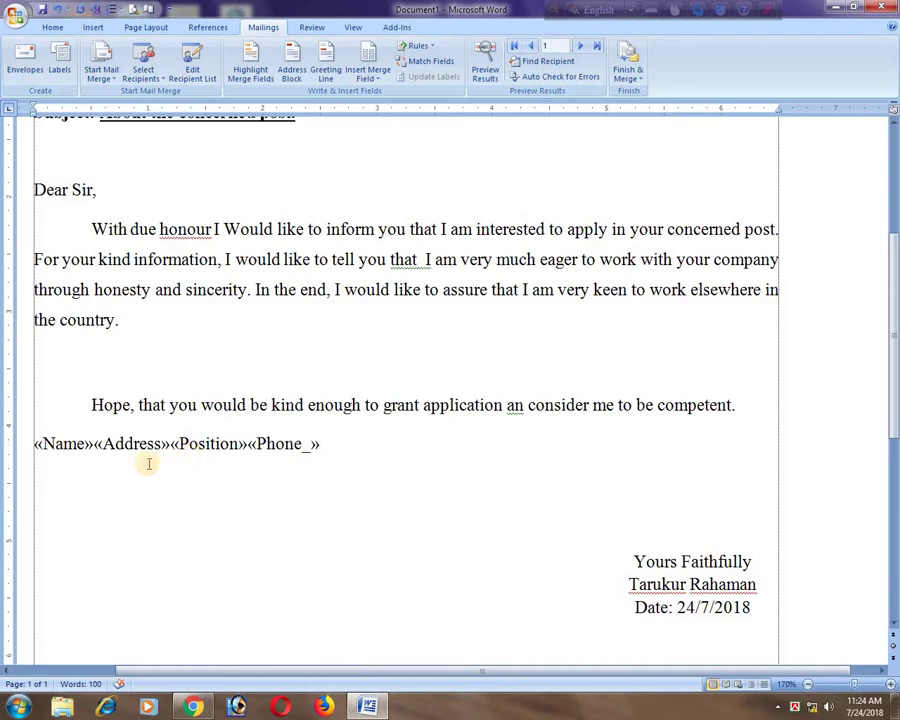
pyautogui.click(94, 442)
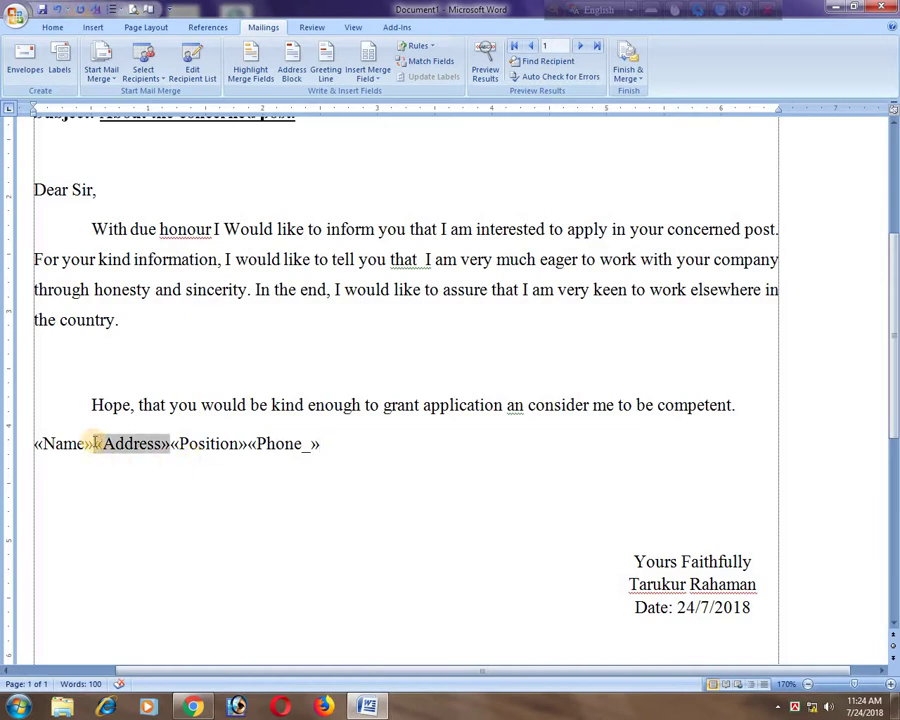
# Step: Move the merge-field line above 'To' and add a blank line after it
pyautogui.moveTo(372, 446)
pyautogui.mouseDown()
pyautogui.moveTo(94, 426)
pyautogui.moveTo(38, 447)
pyautogui.mouseUp()
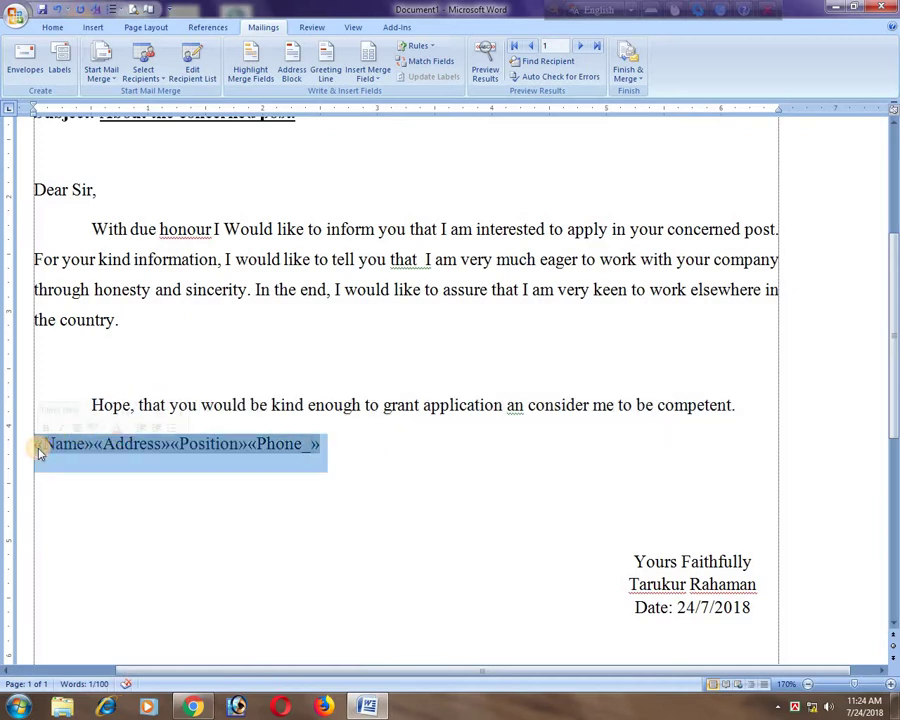
pyautogui.moveTo(38, 452); pyautogui.dragTo(52, 90)
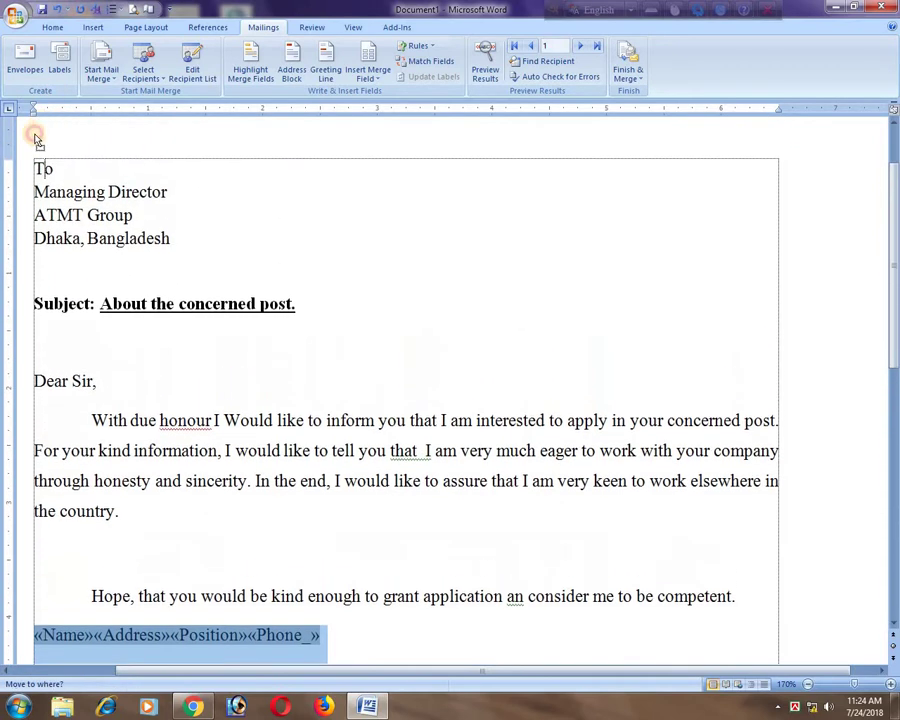
pyautogui.moveTo(52, 90); pyautogui.dragTo(30, 178)
pyautogui.press('End')
pyautogui.press('Return')
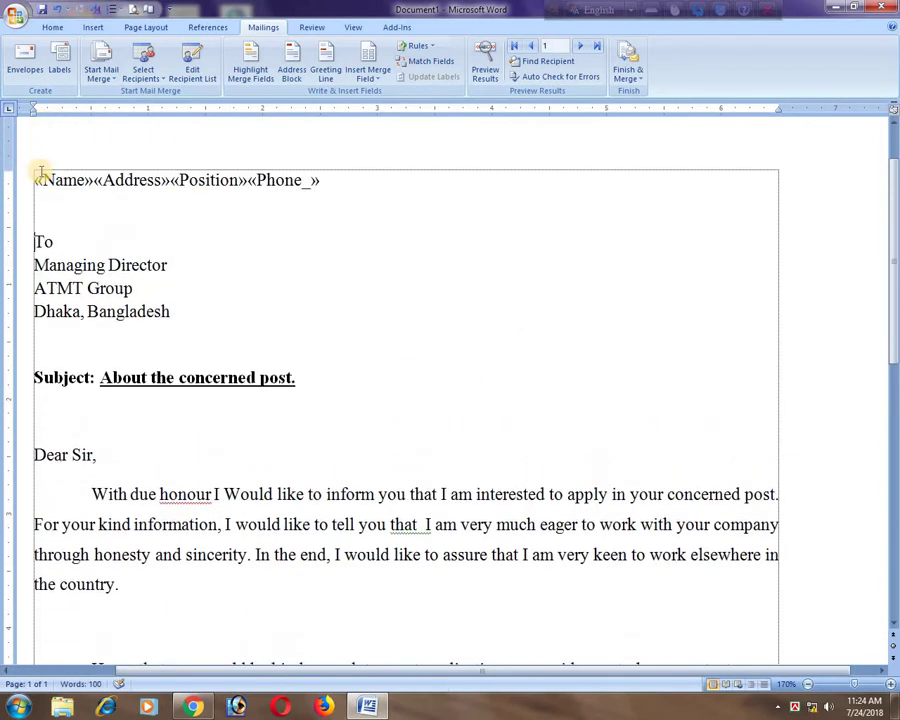
# Step: Break «Name», «Address», «Position» and «Phone_» onto four separate lines
pyautogui.click(90, 181)
pyautogui.press('Return')
pyautogui.press('Return')
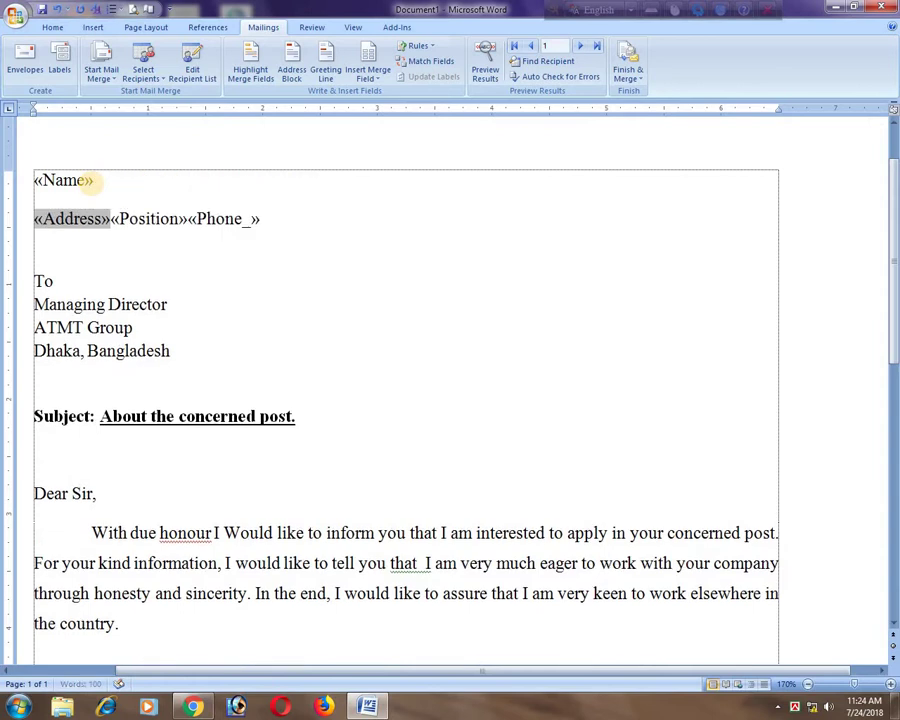
pyautogui.click(114, 218)
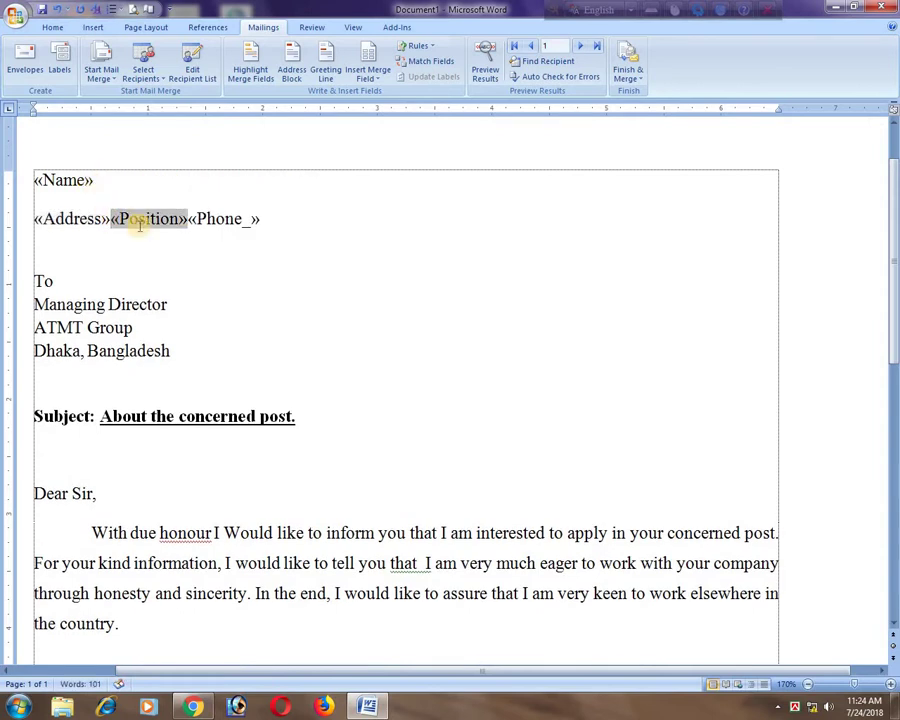
pyautogui.press('Return')
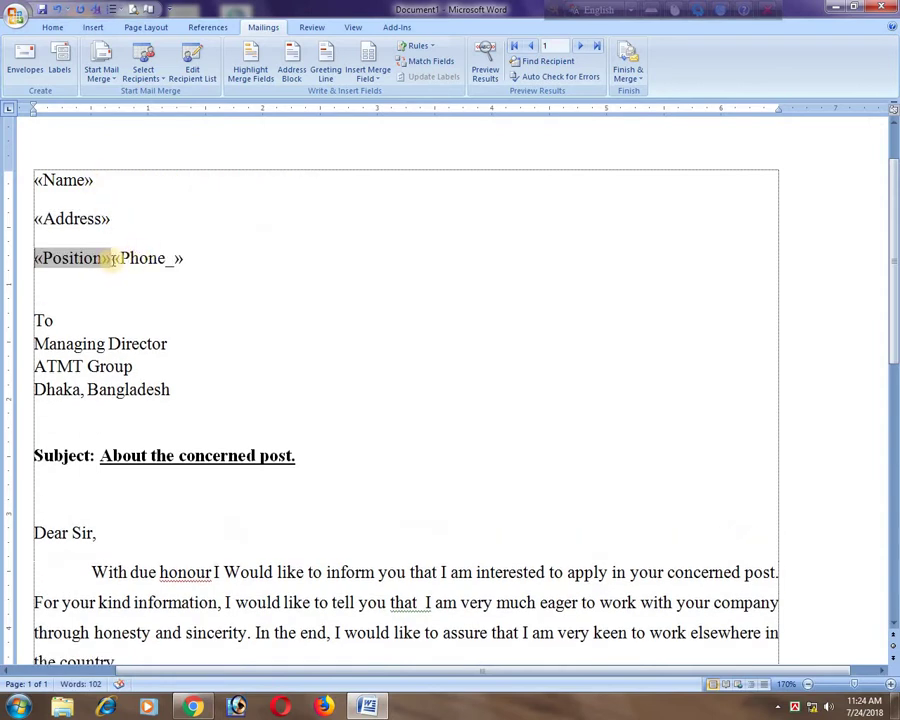
pyautogui.click(113, 258)
pyautogui.press('Return')
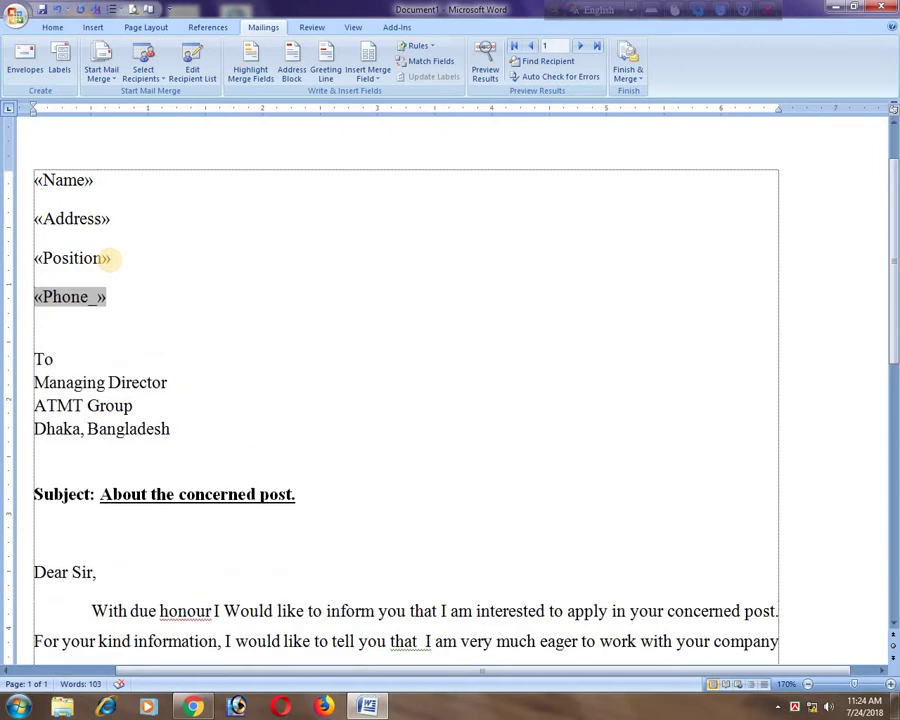
pyautogui.click(129, 262)
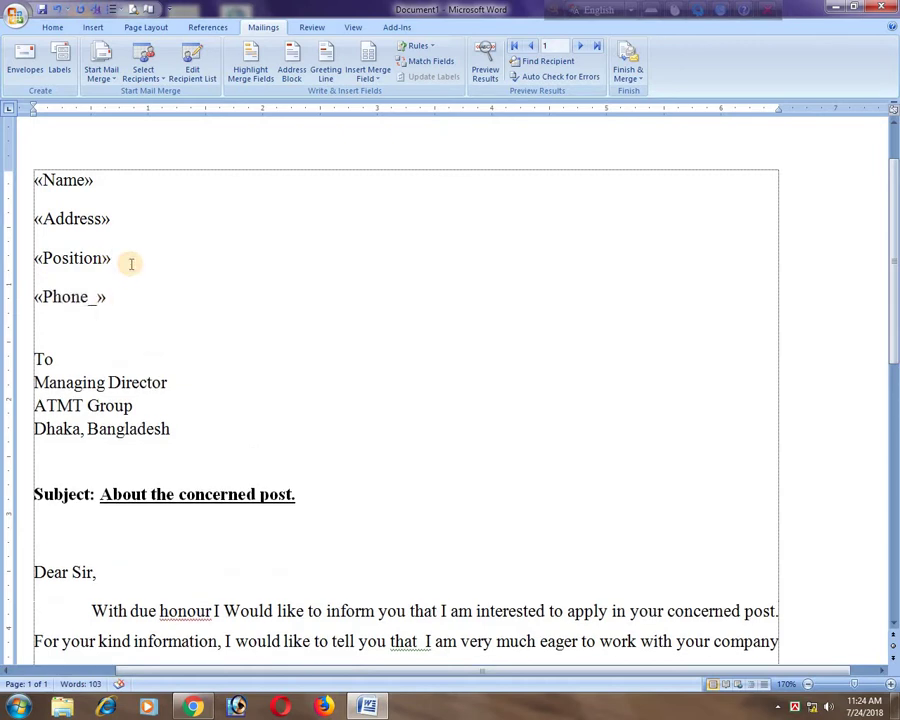
pyautogui.click(74, 181)
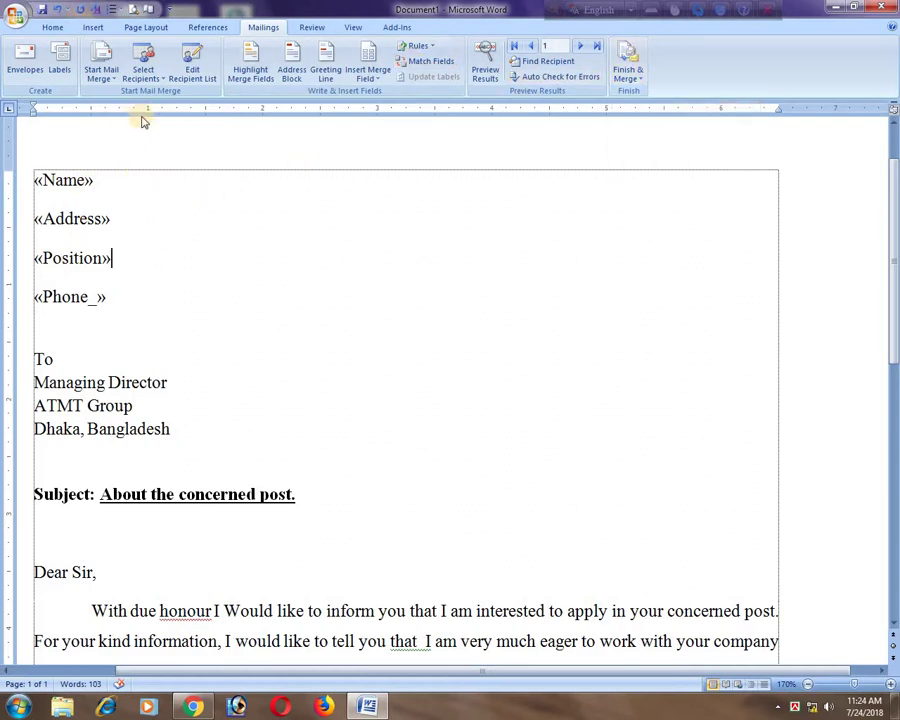
pyautogui.click(150, 78)
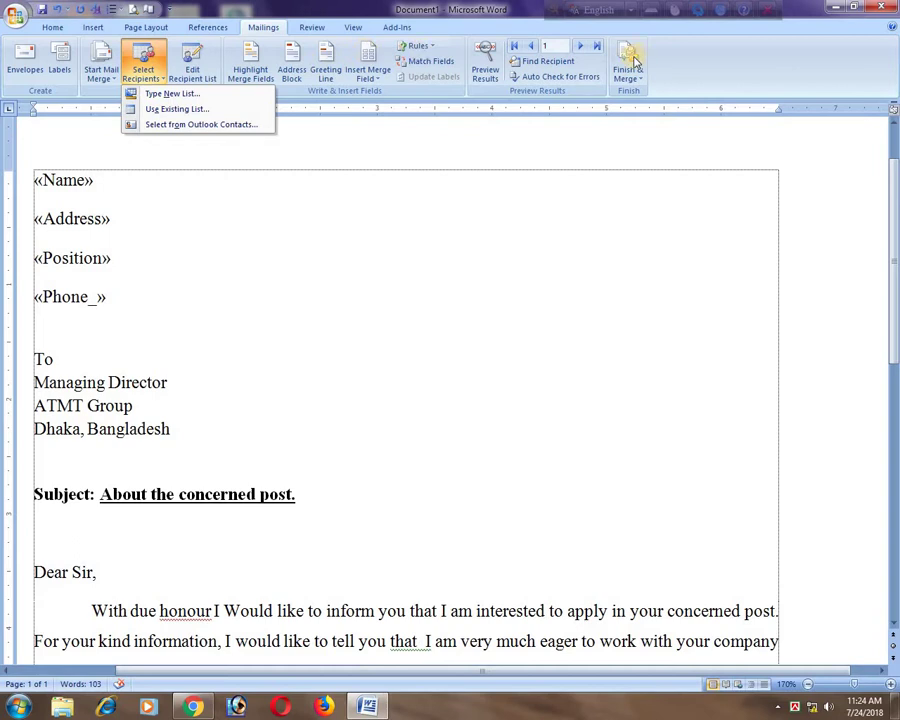
# Step: Finish the merge via Edit Individual Documents with All records, creating Letters1
pyautogui.click(632, 62)
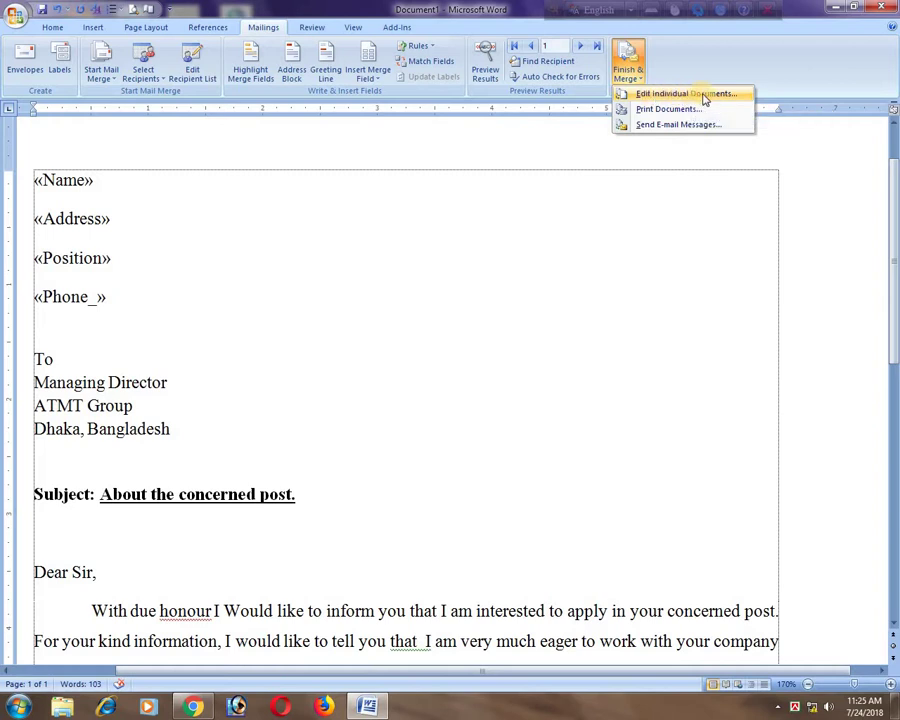
pyautogui.click(701, 93)
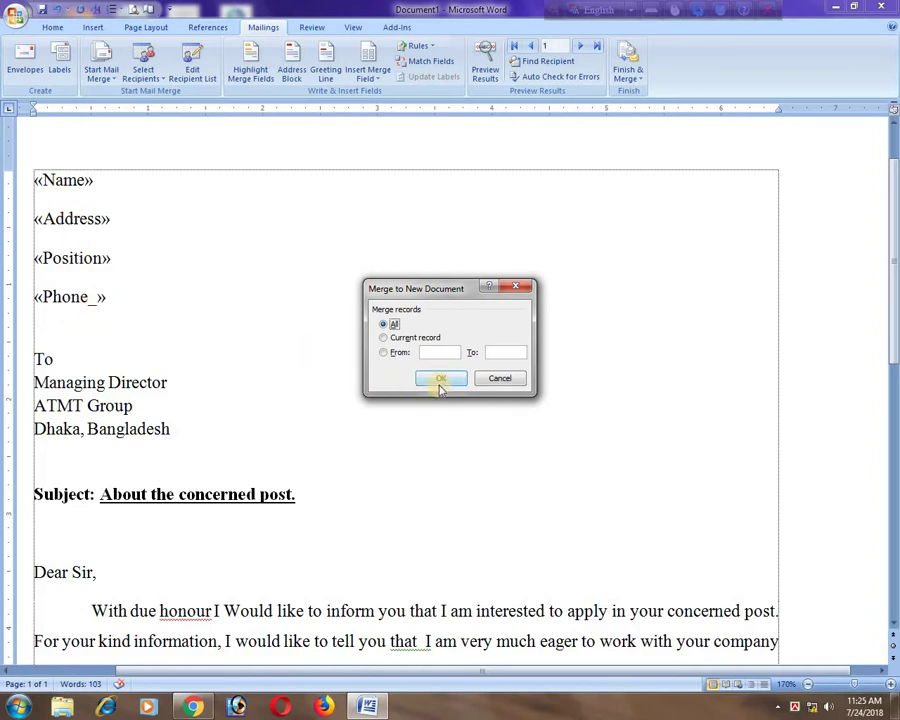
pyautogui.click(441, 380)
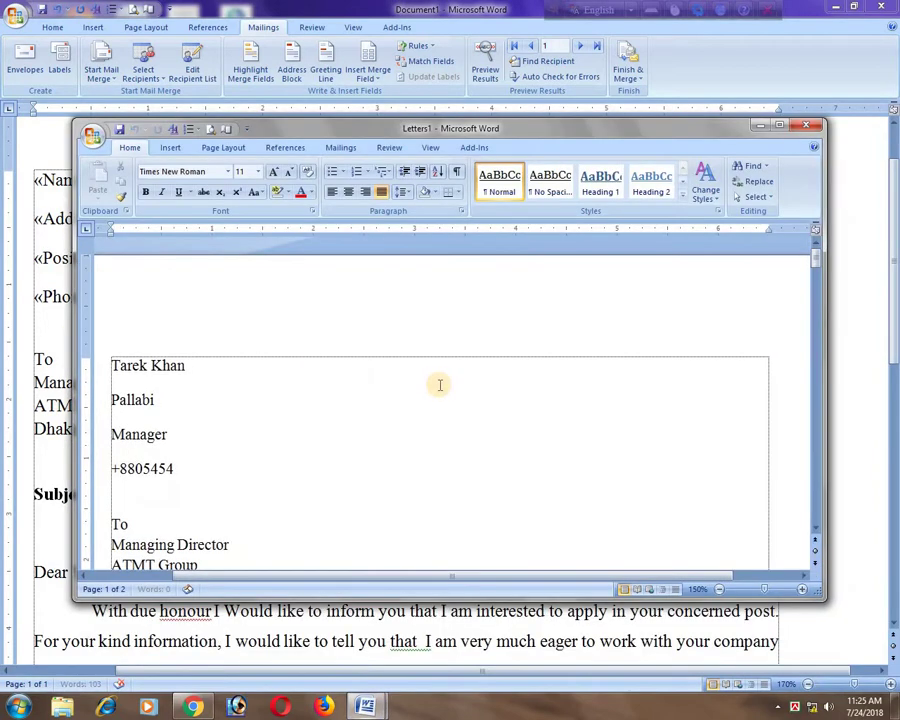
# Step: Maximize Letters1 and scroll through all five merged letters to the last recipient's details
pyautogui.click(781, 125)
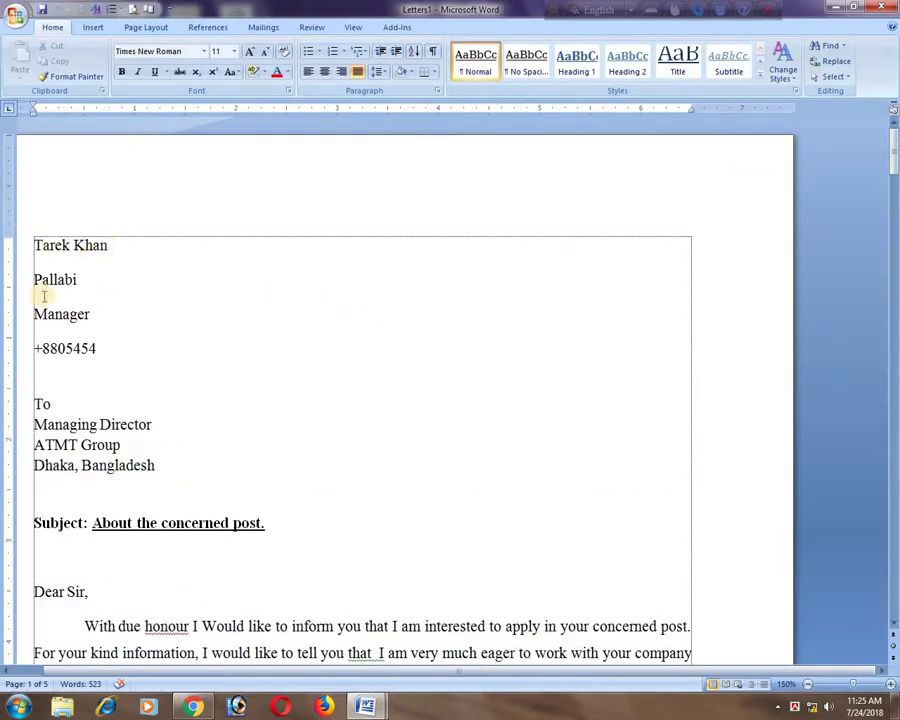
pyautogui.scroll(-8, 108, 428)
pyautogui.scroll(-4, 108, 428)
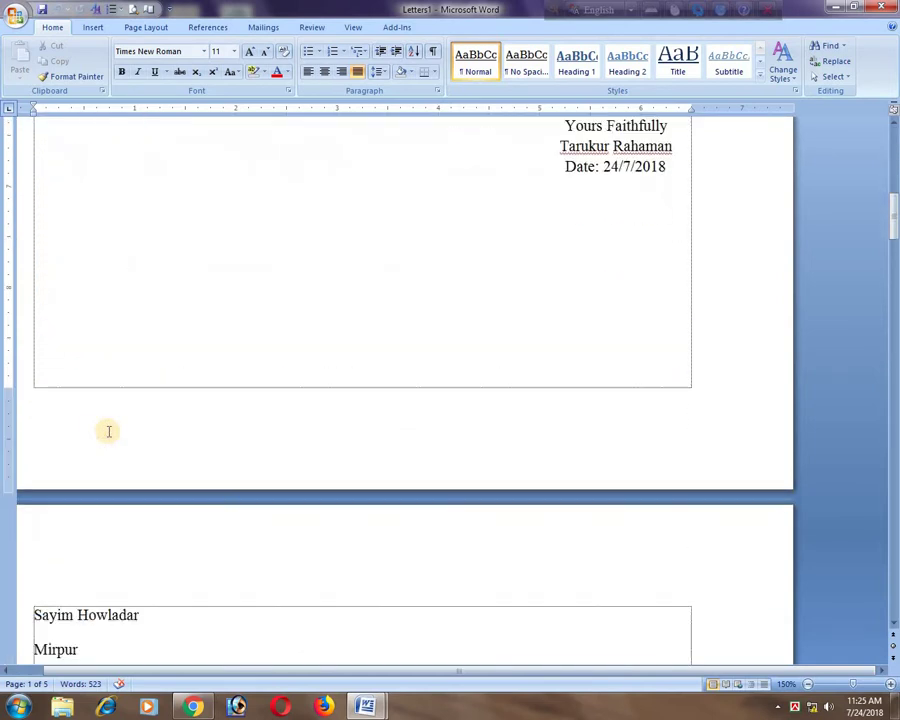
pyautogui.scroll(-5, 84, 415)
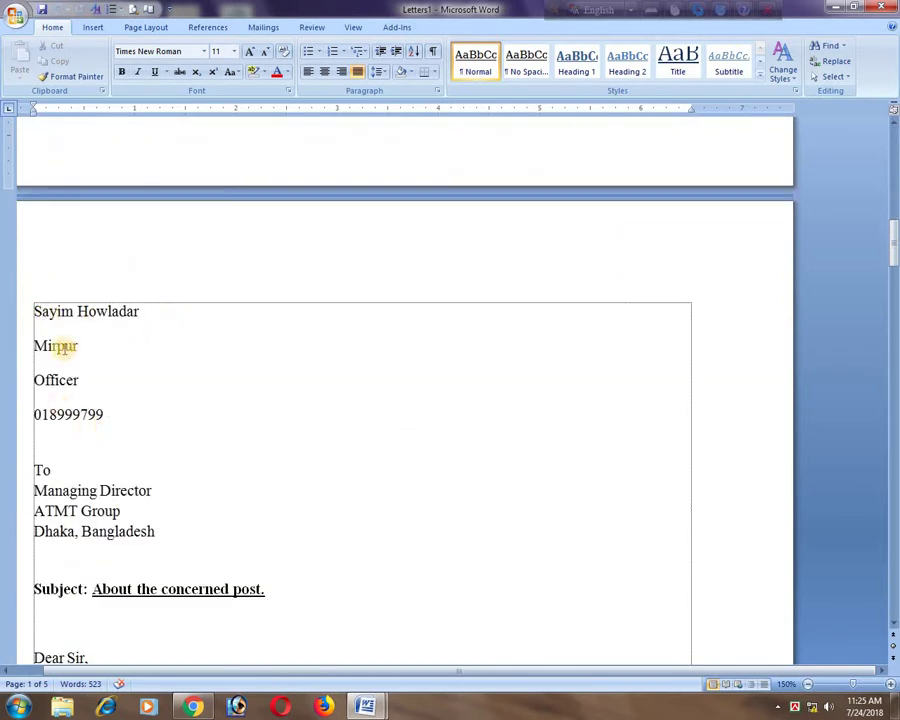
pyautogui.scroll(-5, 152, 448)
pyautogui.scroll(-4, 148, 438)
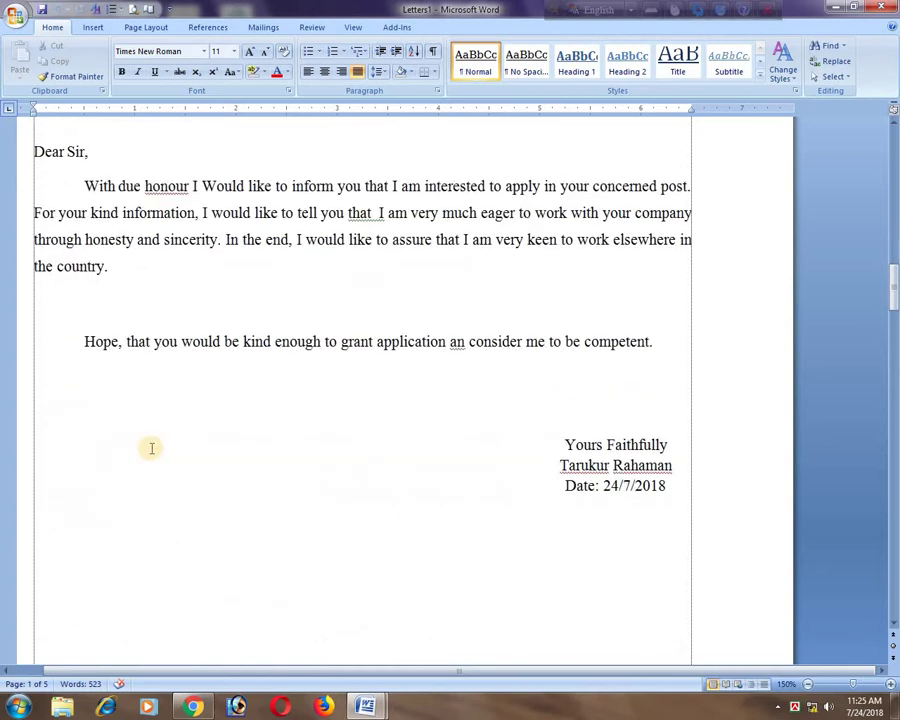
pyautogui.scroll(-11, 148, 446)
pyautogui.scroll(-1, 148, 444)
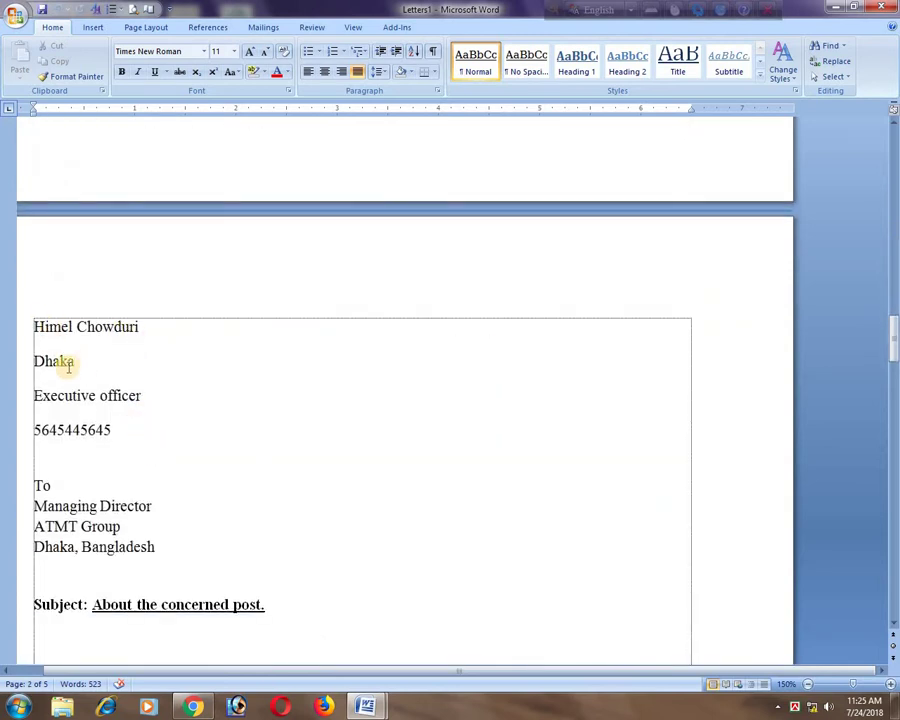
pyautogui.scroll(-3, 106, 466)
pyautogui.scroll(-8, 106, 470)
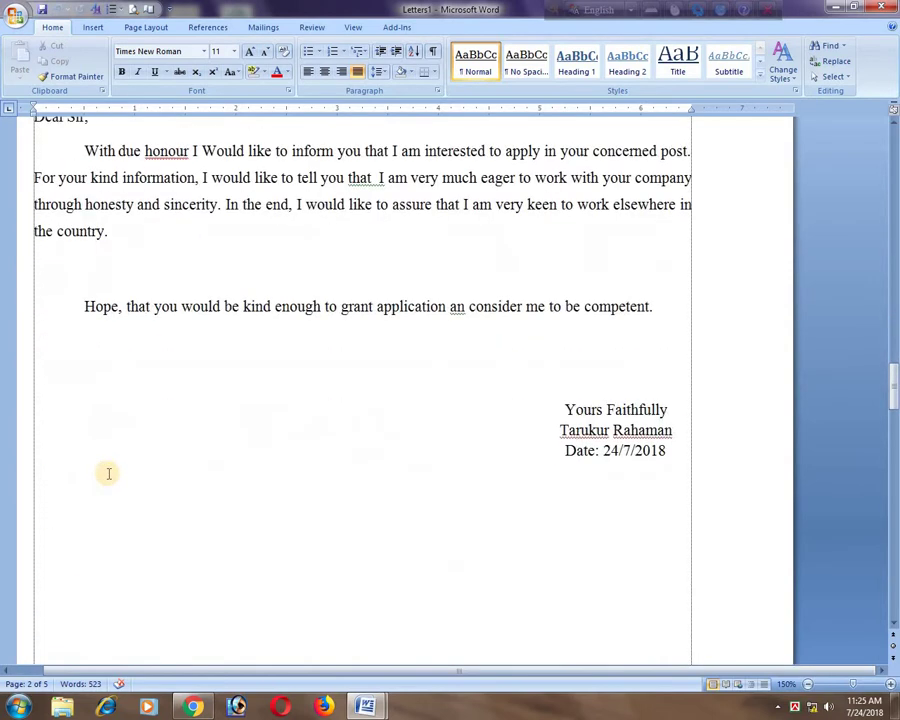
pyautogui.scroll(-9, 106, 470)
pyautogui.scroll(-6, 106, 470)
pyautogui.scroll(2, 65, 372)
pyautogui.scroll(1, 70, 231)
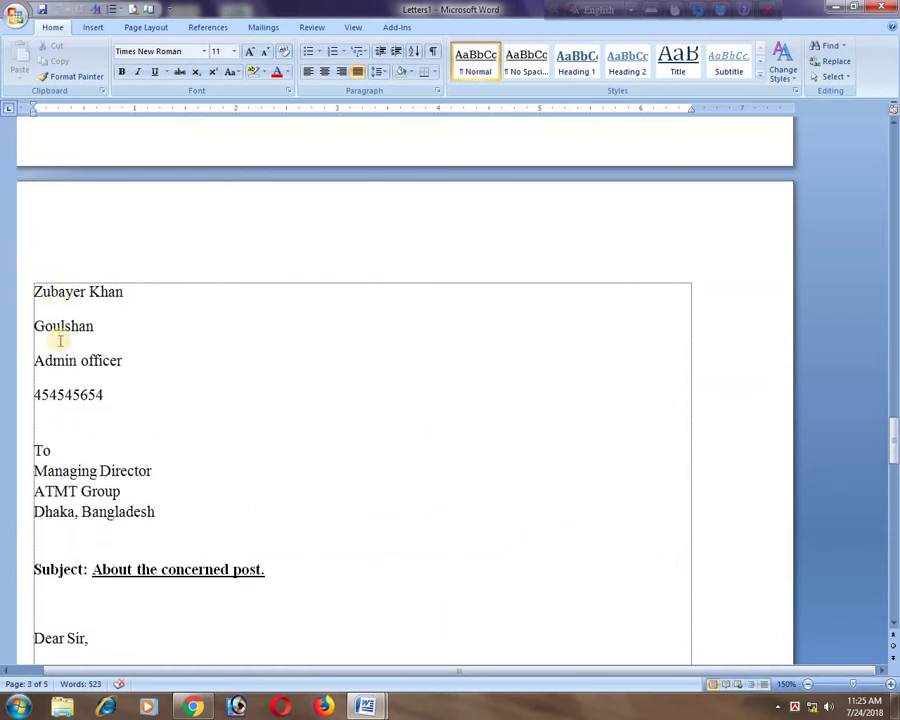
pyautogui.scroll(-1, 106, 491)
pyautogui.scroll(-4, 108, 488)
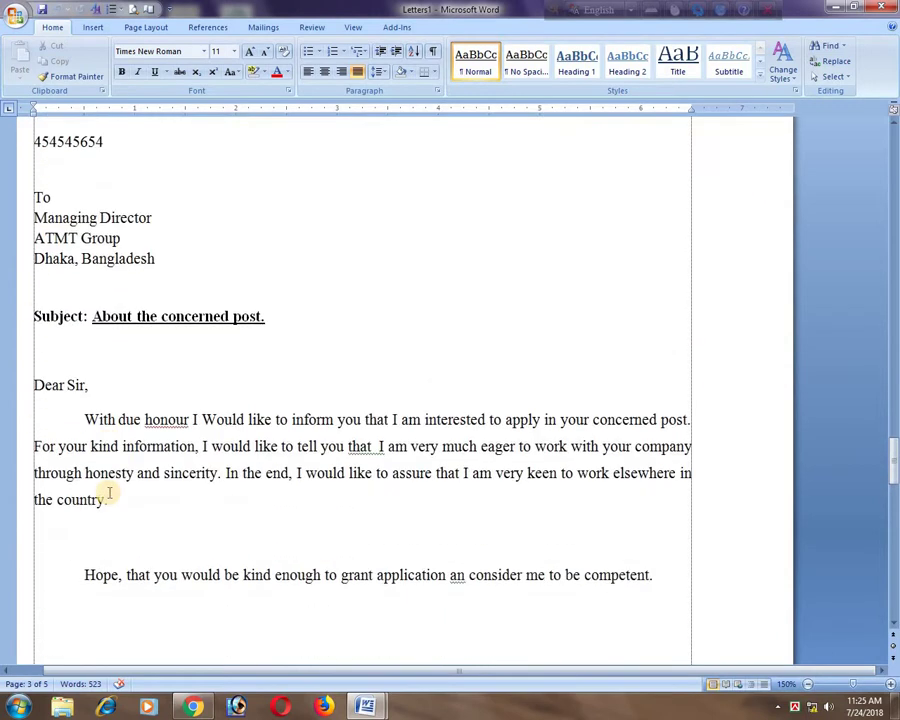
pyautogui.scroll(-8, 108, 494)
pyautogui.scroll(-6, 108, 490)
pyautogui.scroll(-5, 110, 492)
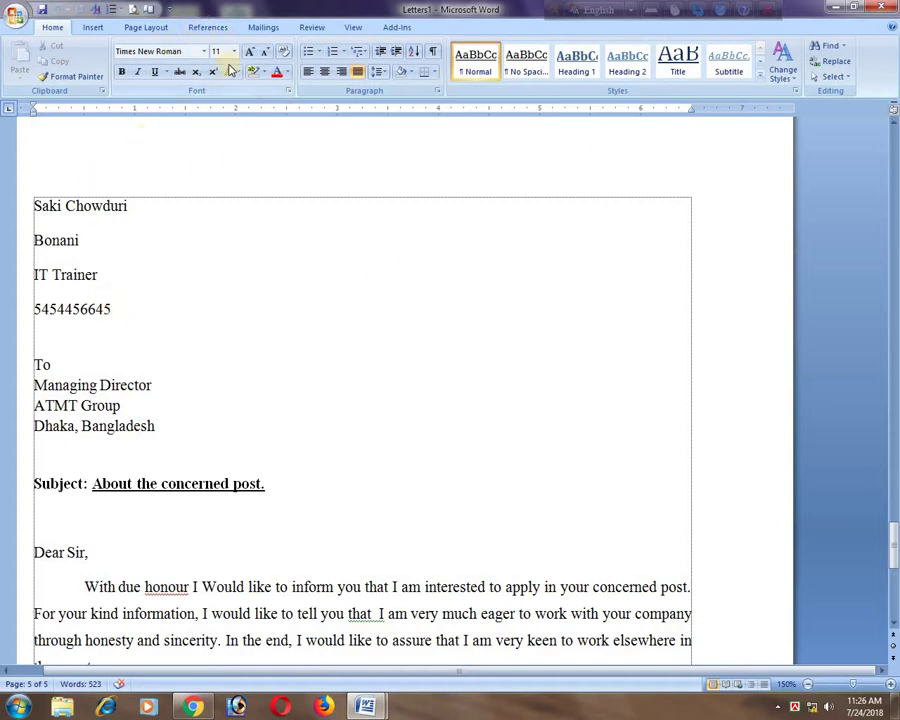
pyautogui.click(263, 28)
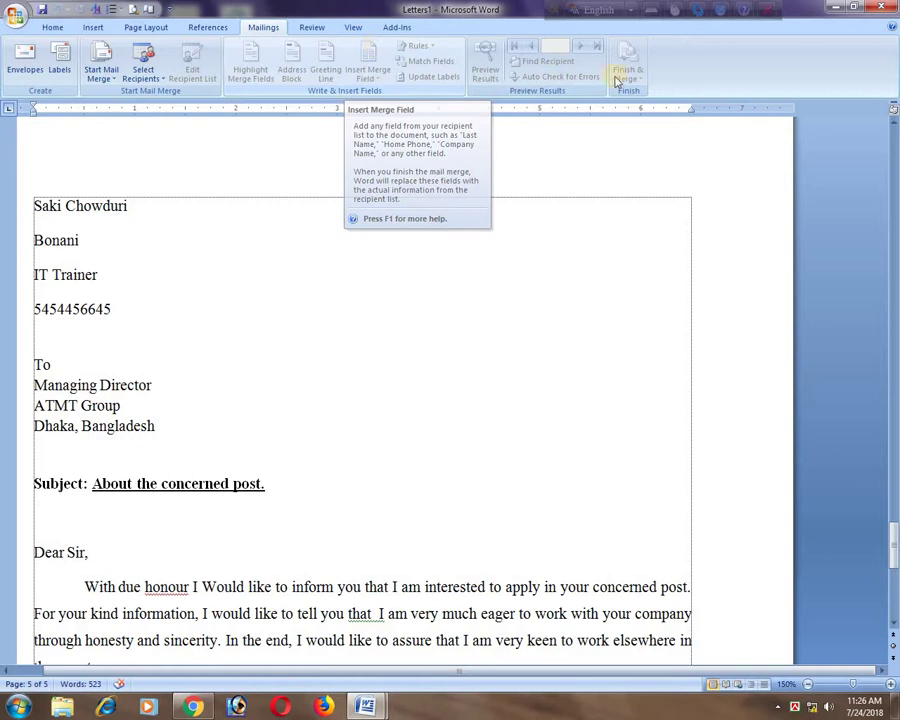
pyautogui.click(226, 222)
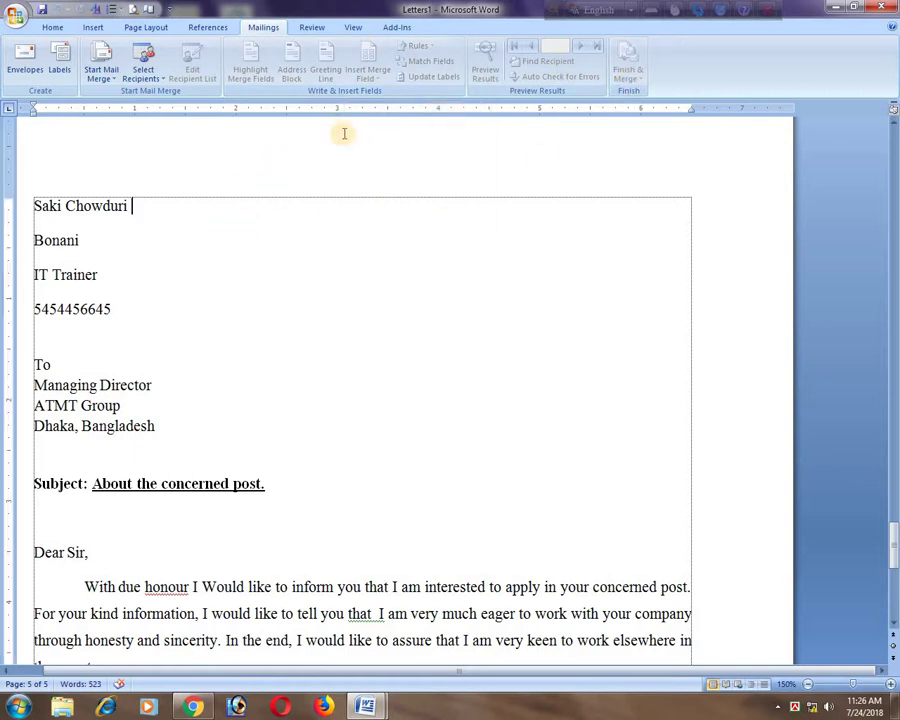